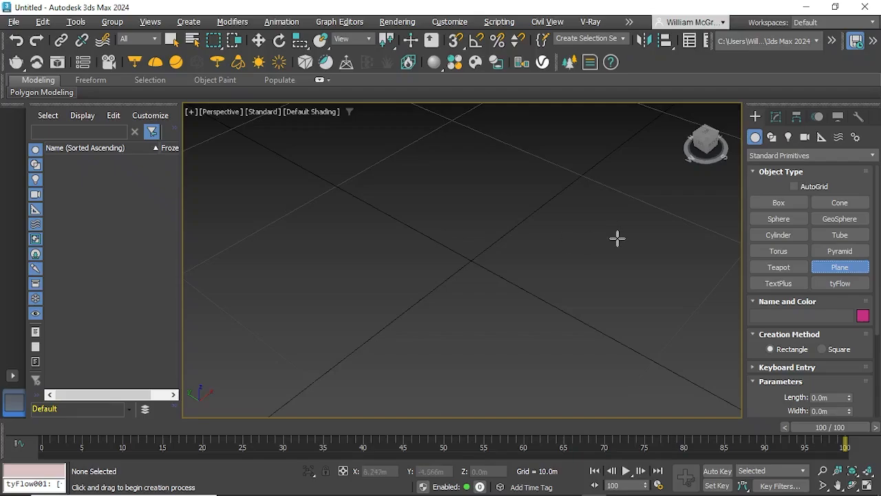
Step: Create a Plane primitive on the grid and set both its length and width to 1 m
left_click_drag(649, 217, 335, 263)
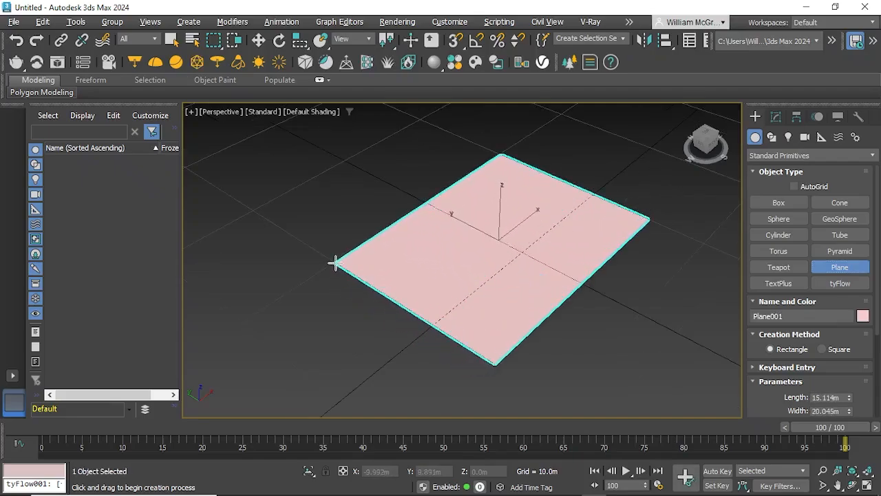
double_click(838, 397)
type("1")
key("Return")
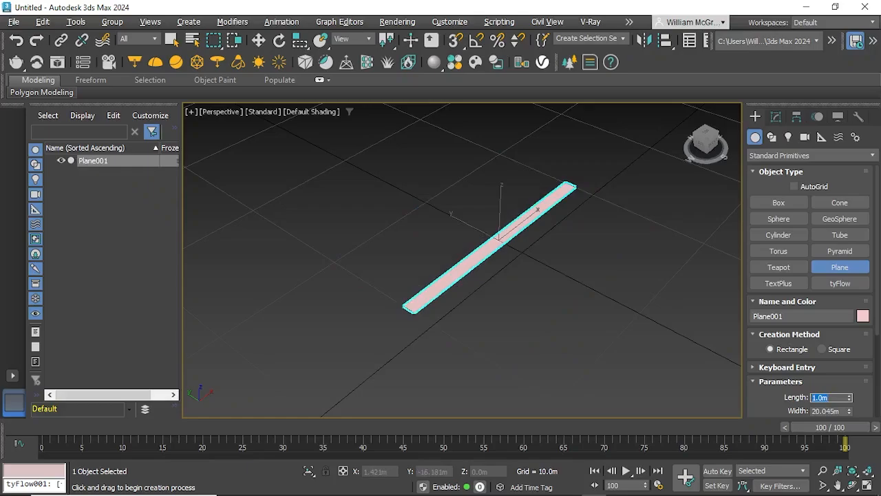
double_click(832, 411)
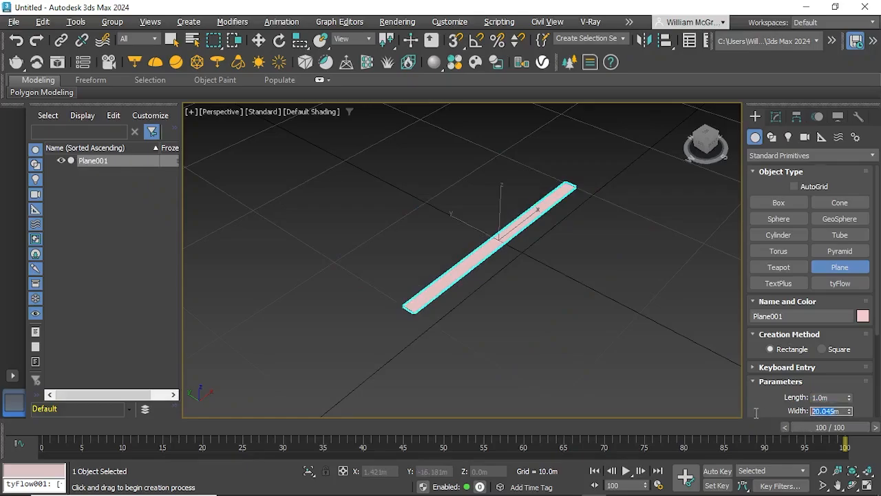
type("1m")
key("Return")
scroll(501, 230, "up", 5)
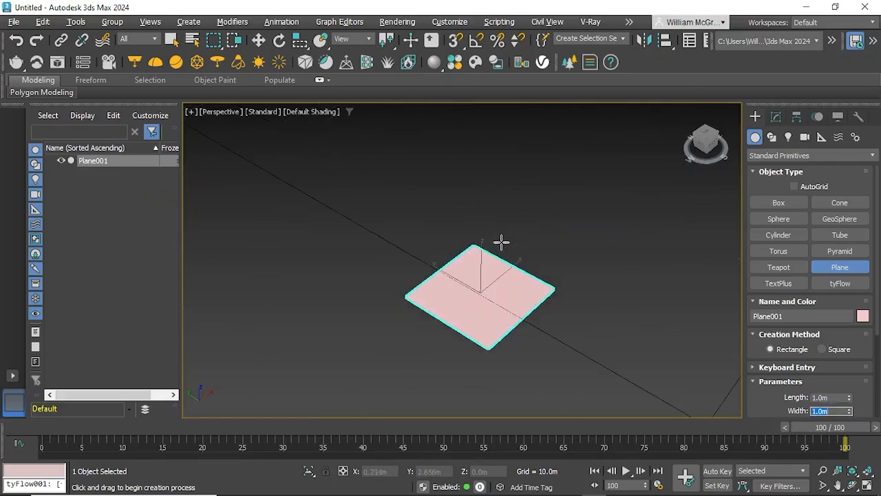
mouse_move(489, 298)
middle_mouse_down()
mouse_move(488, 280)
mouse_move(489, 290)
middle_mouse_up()
scroll(490, 274, "up", 2)
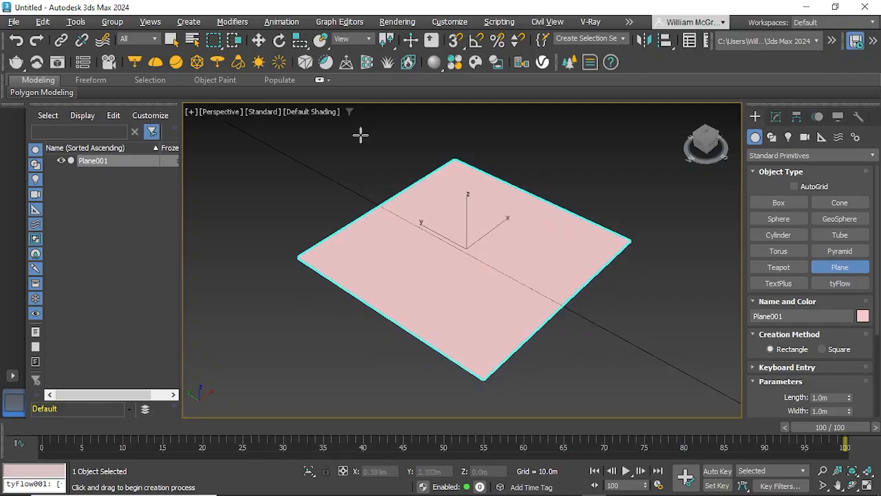
Step: Turn on Edged Faces shading to check the plane's segments, and leave the Plane creation tool with nothing selected
left_click(326, 112)
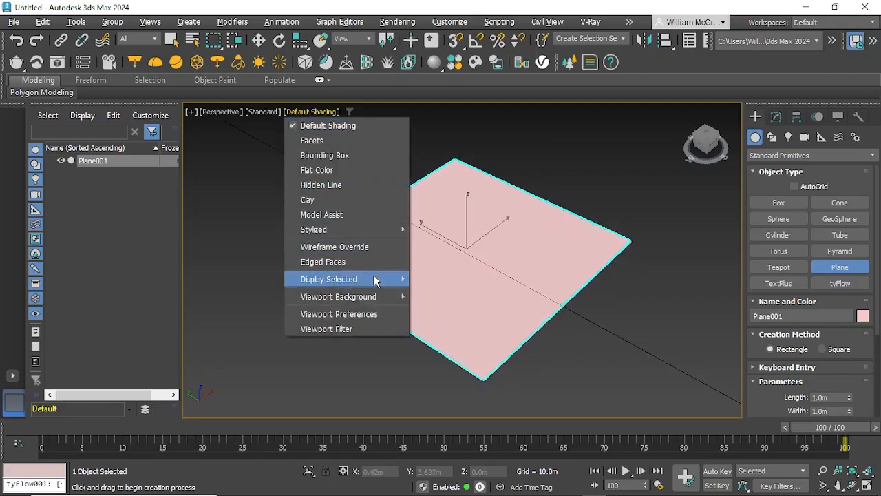
left_click(348, 261)
scroll(867, 398, "down", 2)
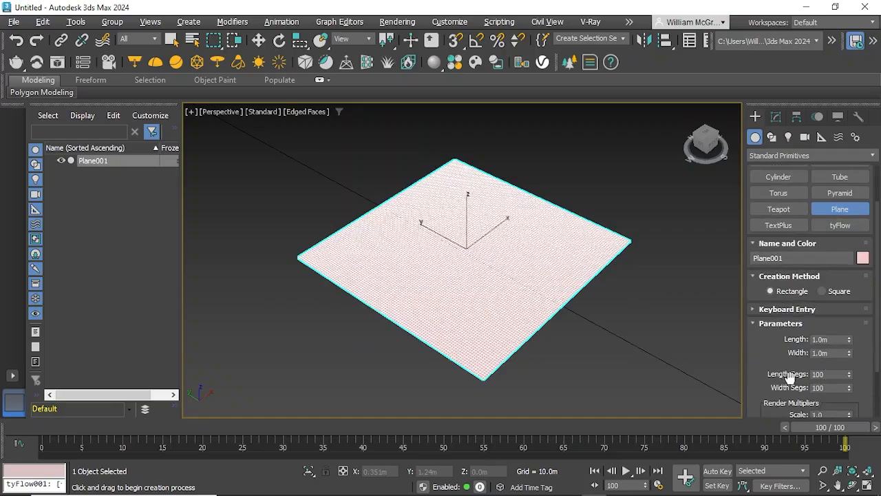
right_click(641, 334)
left_click(678, 302)
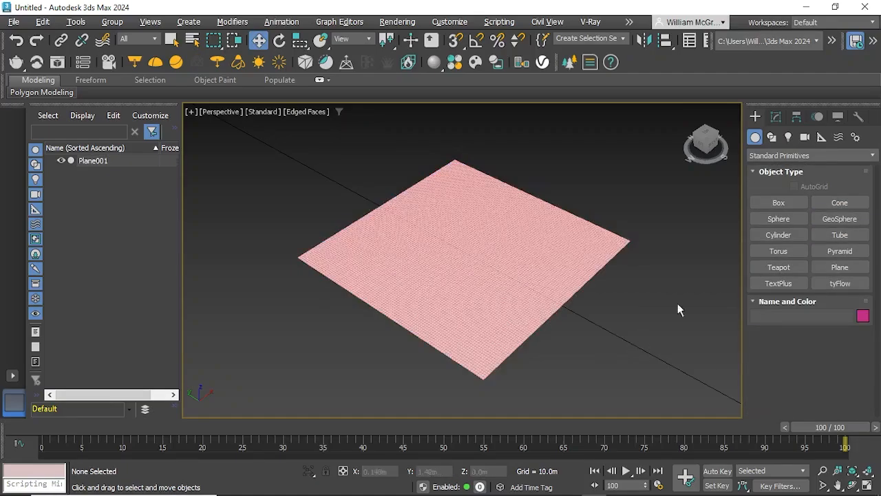
Step: Create a Geometric/Deformable Ripple space warp at the plane's centre, with about 0.08 m amplitude and 0.23 m wave length
left_click(838, 137)
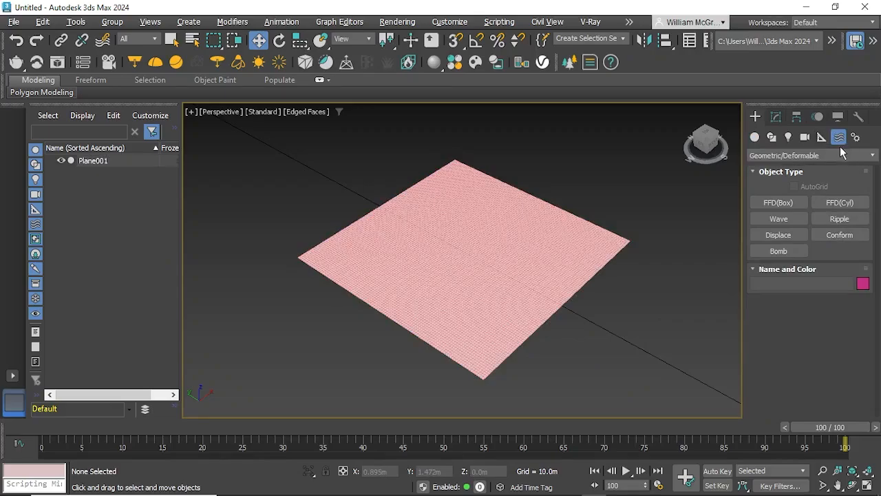
left_click(834, 154)
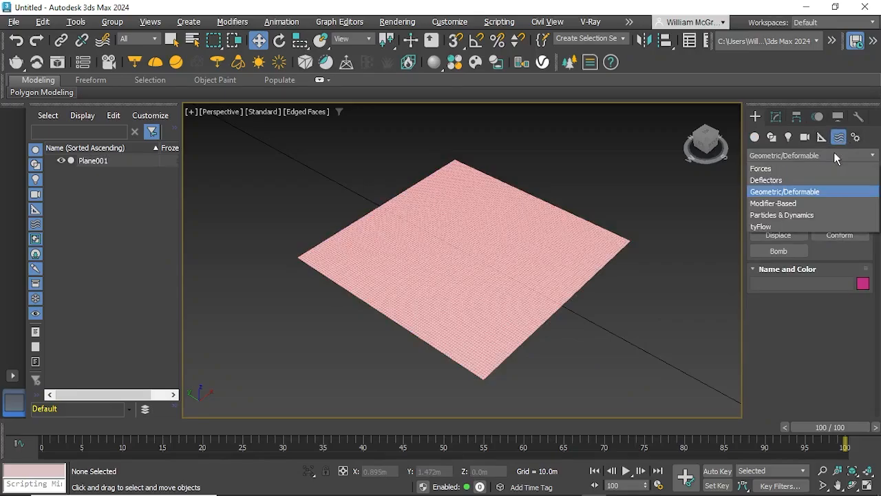
left_click(826, 191)
left_click(839, 218)
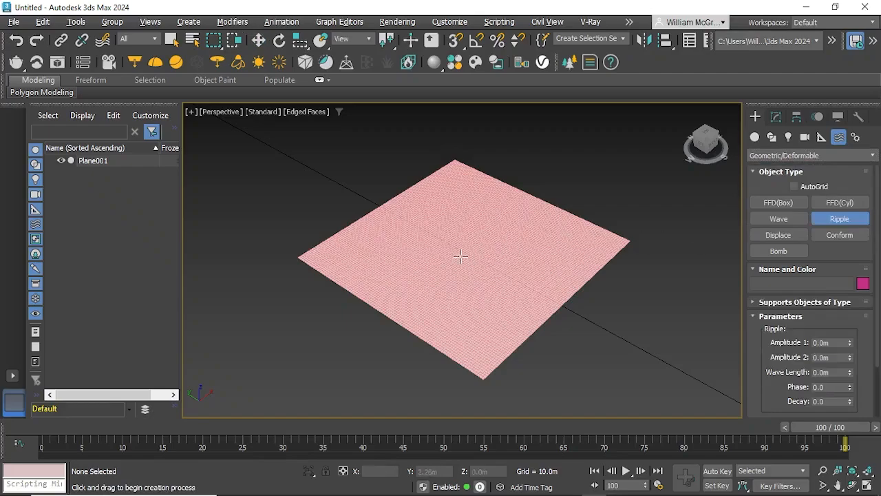
left_click_drag(464, 249, 579, 316)
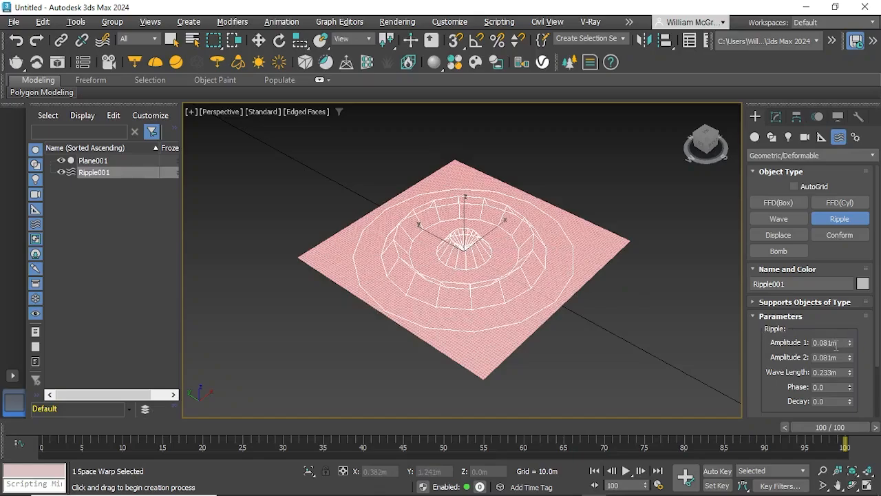
Step: Set the ripple's Amplitude 1 and Amplitude 2 to 0.08 m, then finish its creation and deselect it
double_click(832, 342)
left_click(830, 357)
double_click(831, 357)
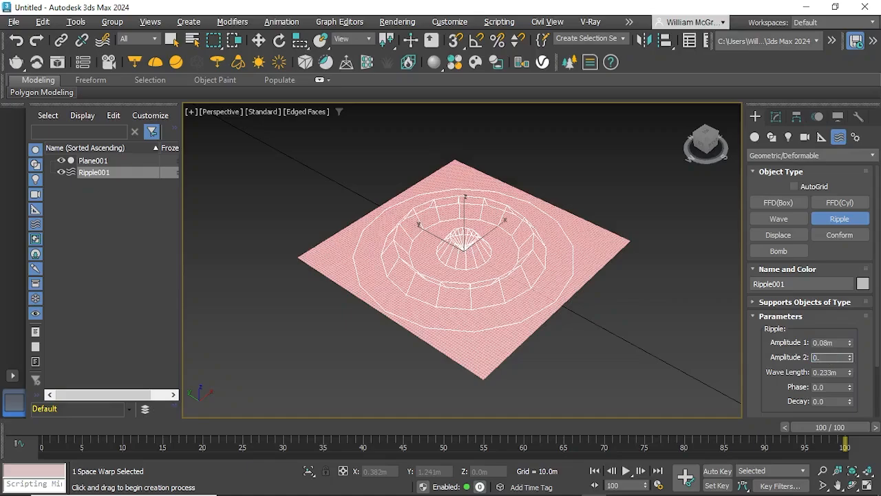
type("0.08")
key("Return")
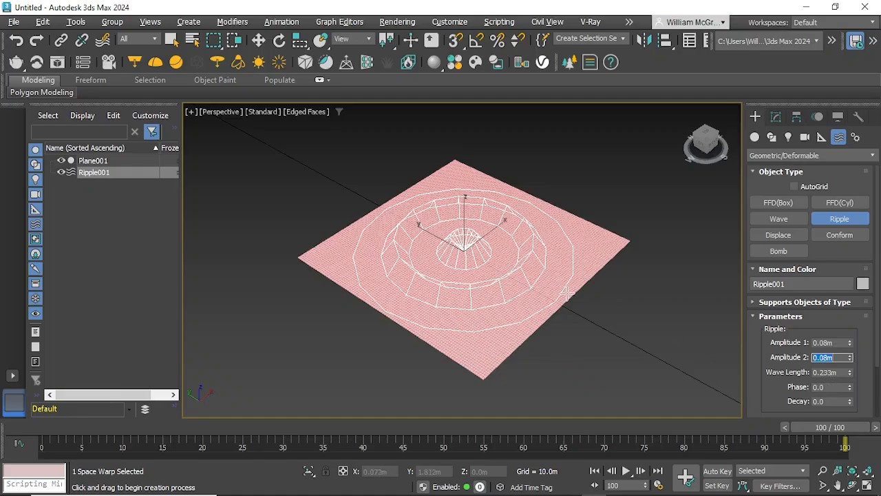
right_click(630, 314)
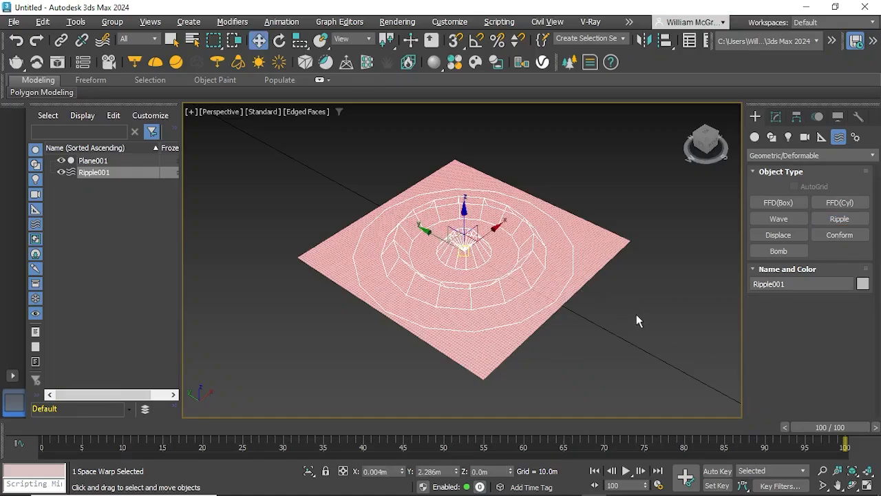
left_click(636, 314)
Step: Bind the plane to the Ripple space warp and clear the selection
left_click(486, 343)
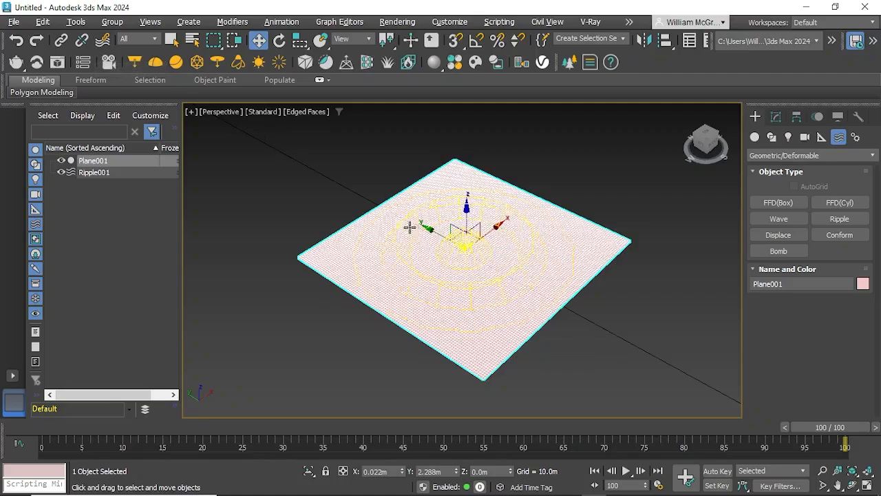
left_click(108, 43)
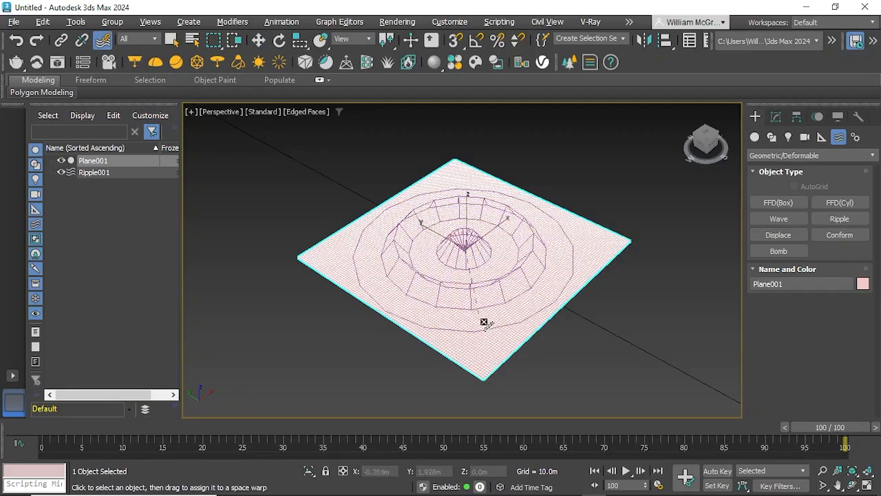
left_click_drag(477, 304, 582, 324)
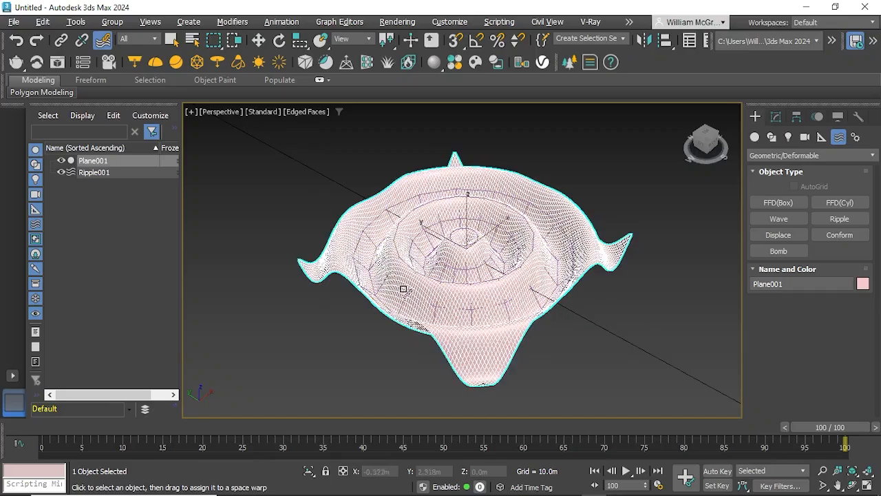
left_click(597, 346)
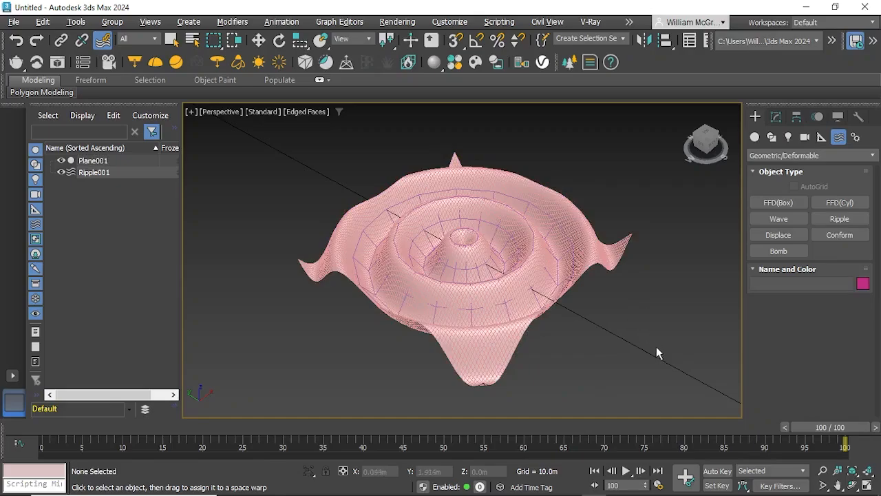
Step: Turn on Auto Key and set the Ripple space warp's phase to -4 at frame 100
left_click(717, 471)
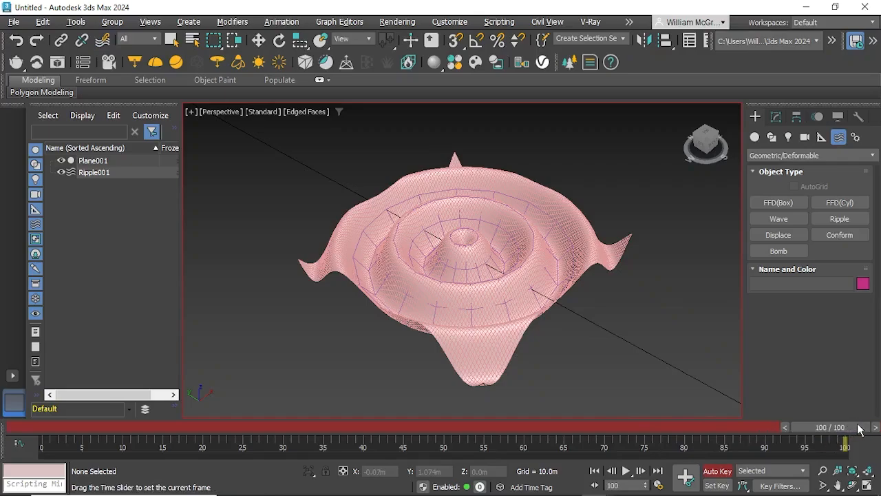
left_click(472, 311)
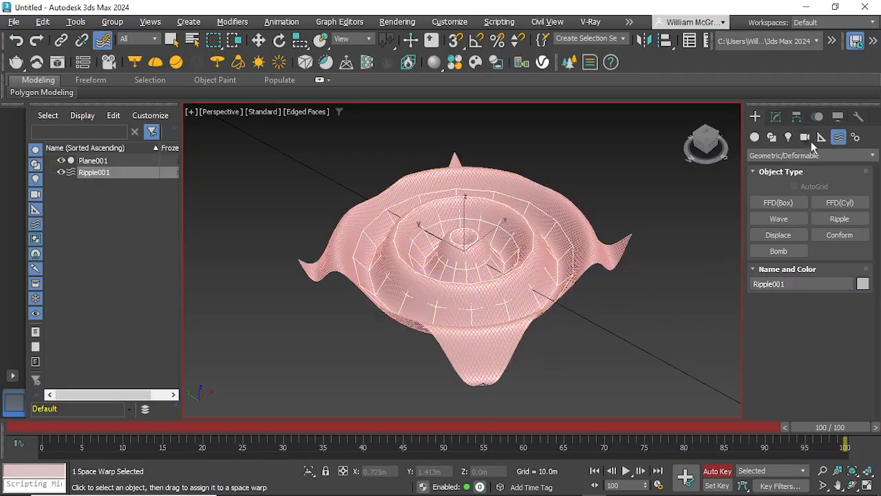
left_click(775, 117)
left_click(834, 339)
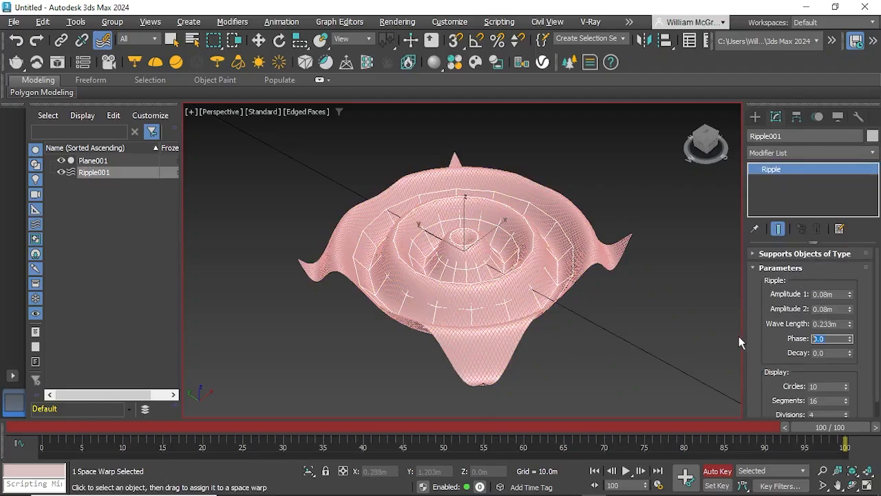
type("-4")
key("Return")
Step: Scrub the timeline to preview the ripple animation, return to frame 100 and turn off Auto Key
left_click_drag(831, 433, 271, 428)
left_click_drag(267, 398, 826, 389)
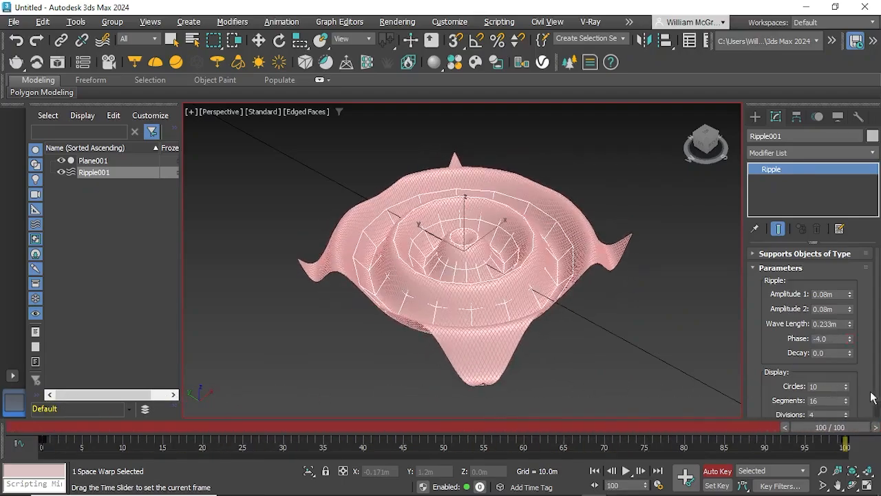
left_click(717, 470)
left_click(639, 370)
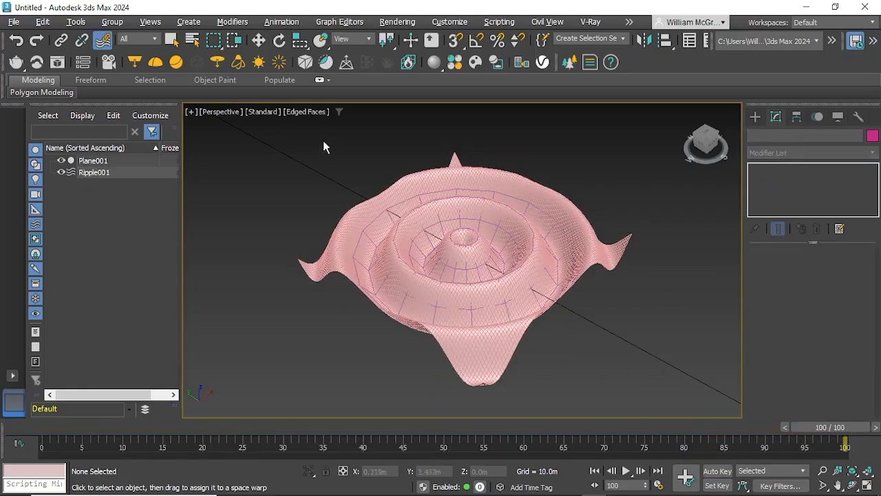
Step: Turn off Edged Faces in the viewport and hide the Ripple space warp
left_click(307, 112)
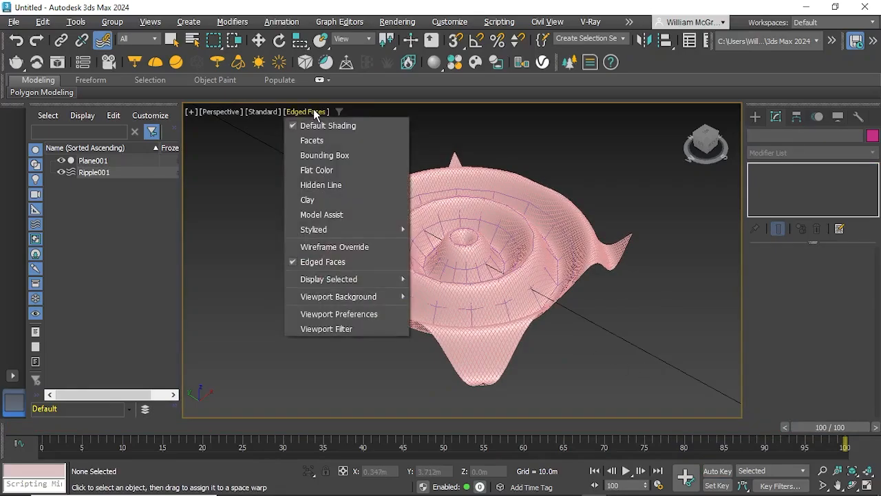
left_click(323, 261)
left_click(504, 305)
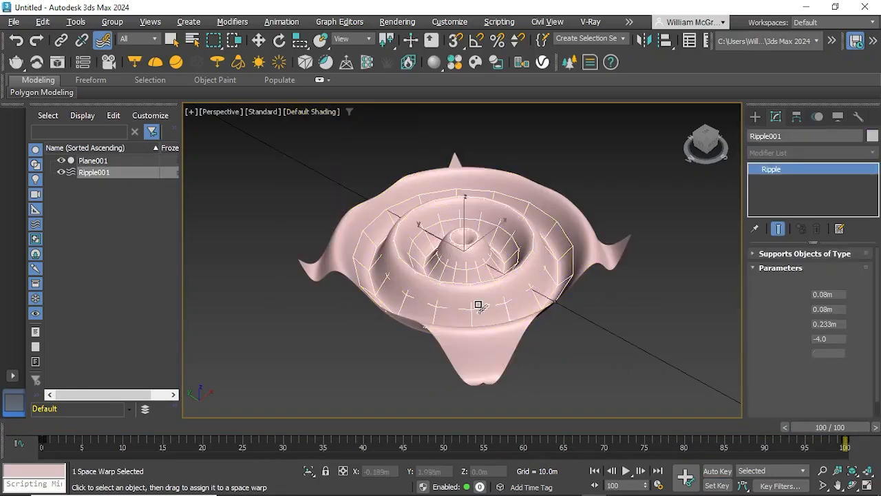
left_click(61, 174)
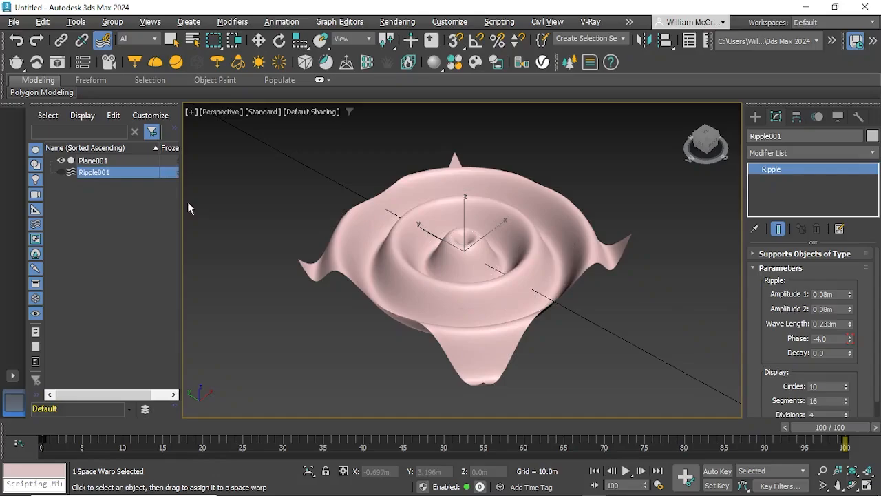
left_click(645, 325)
Step: Create a tyFlow object on the grid beside the rippled plane and switch to the Move tool
left_click(755, 116)
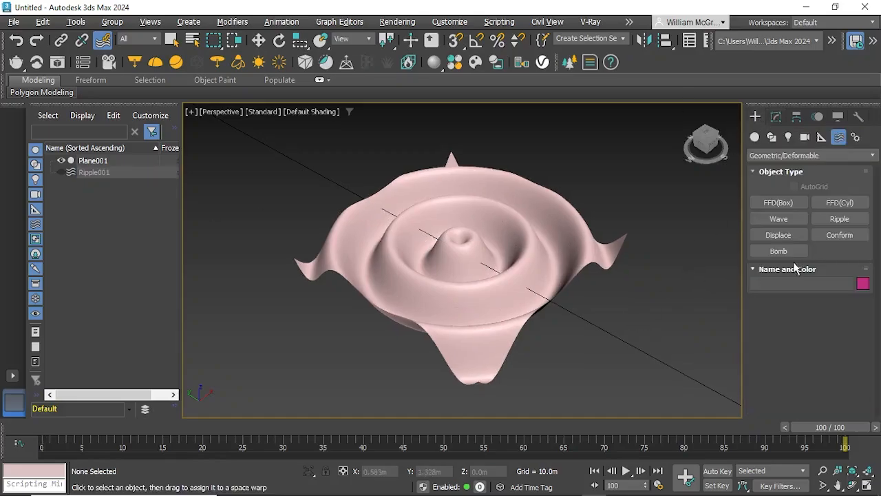
left_click(843, 283)
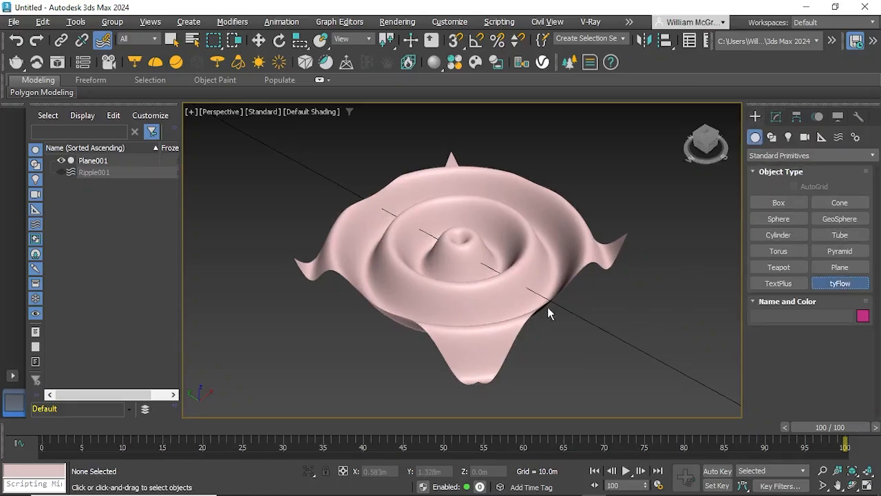
scroll(482, 300, "down", 10)
left_click(592, 288)
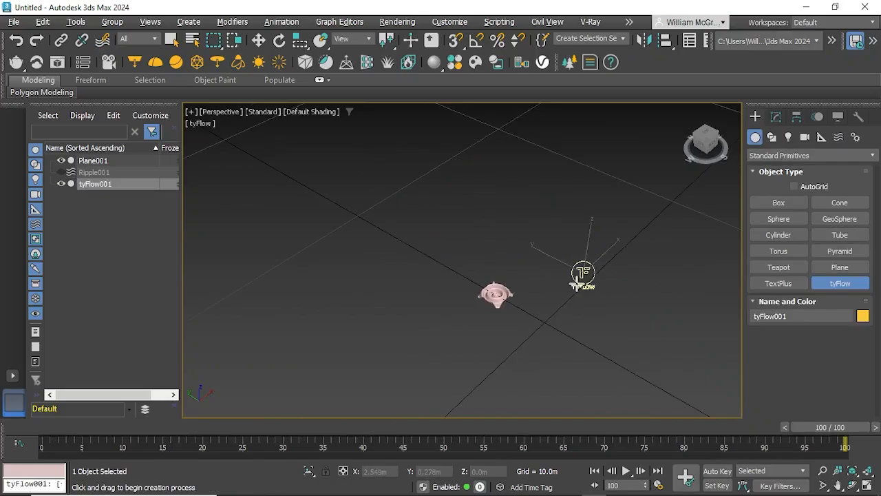
scroll(582, 282, "up", 5)
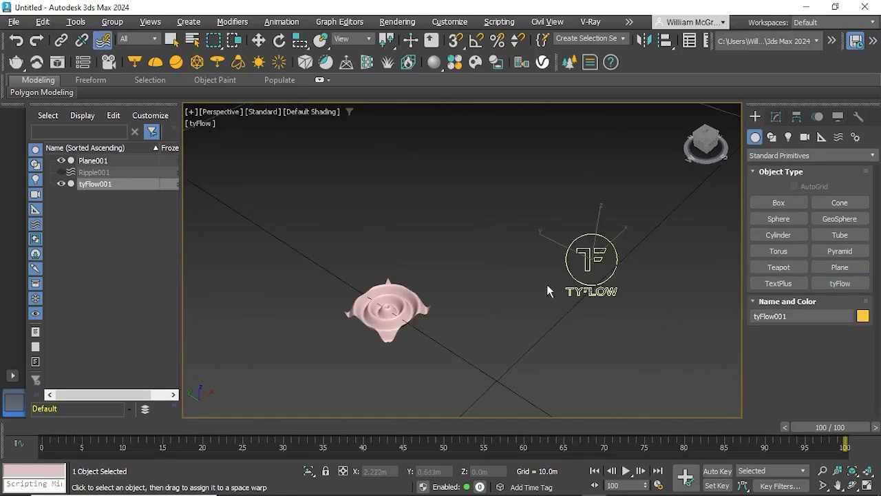
left_click(259, 40)
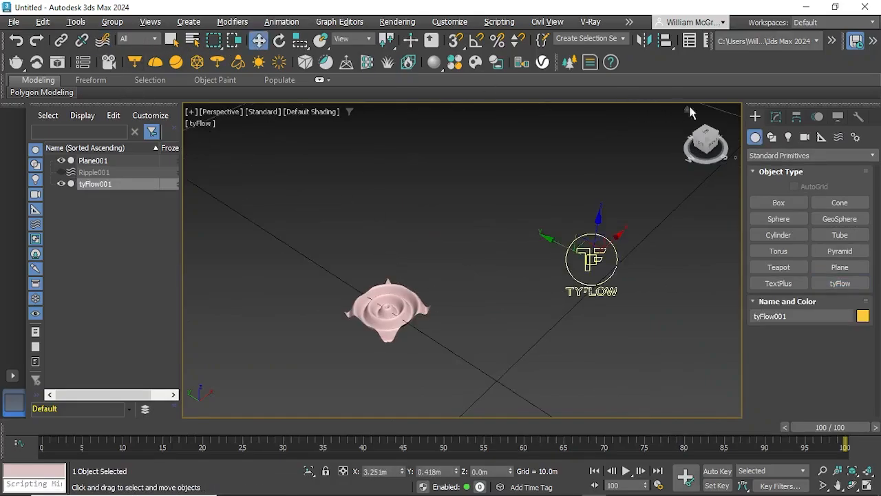
Step: Open the tyFlow editor, narrow its window to keep the viewport visible beside it, and select the rippled plane
left_click(776, 116)
left_click(822, 281)
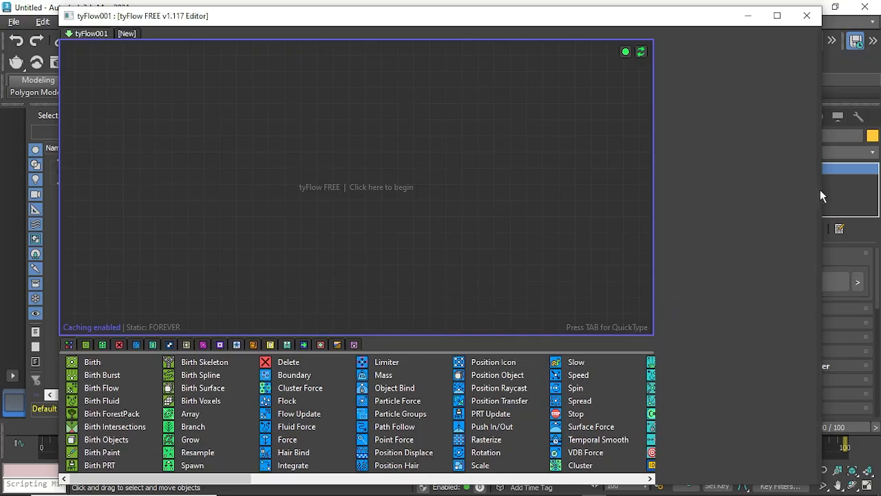
left_click_drag(526, 17, 475, 22)
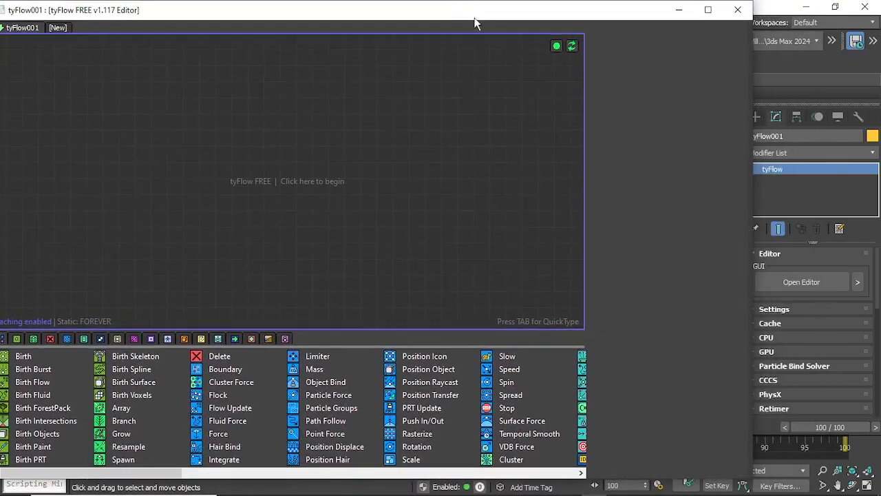
left_click_drag(751, 210, 371, 211)
middle_click_drag(432, 249, 547, 250)
left_click(544, 318)
left_click(515, 302)
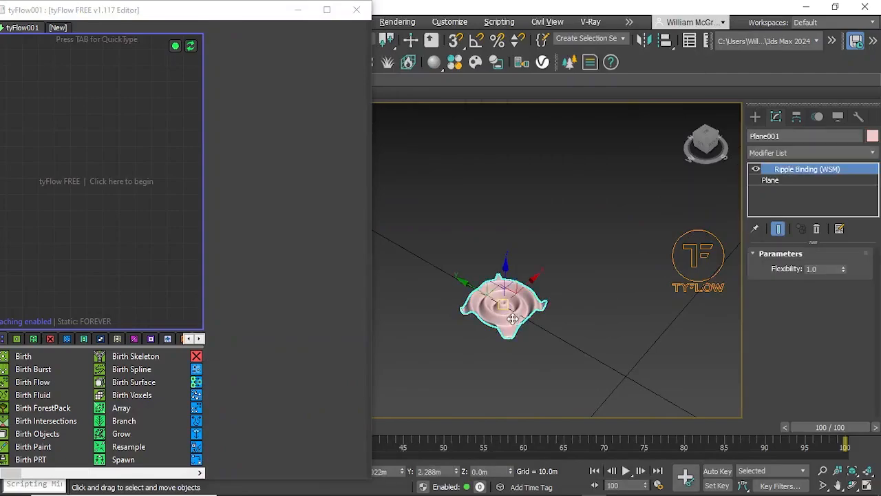
Step: Add a Birth Surface operator as a new event in the flow and pick the rippled plane as its emitter object
scroll(514, 297, "up", 8)
middle_click_drag(514, 298, 567, 304)
scroll(566, 304, "down", 3)
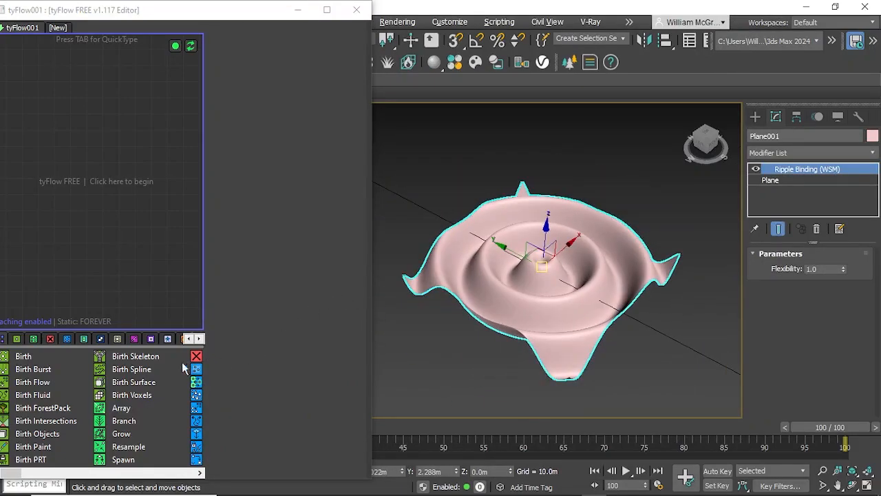
left_click_drag(150, 386, 36, 129)
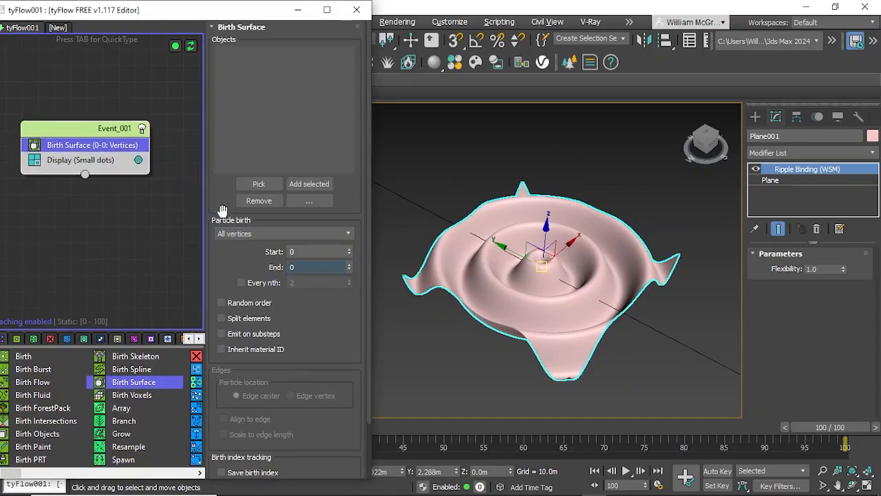
left_click(264, 195)
left_click(493, 305)
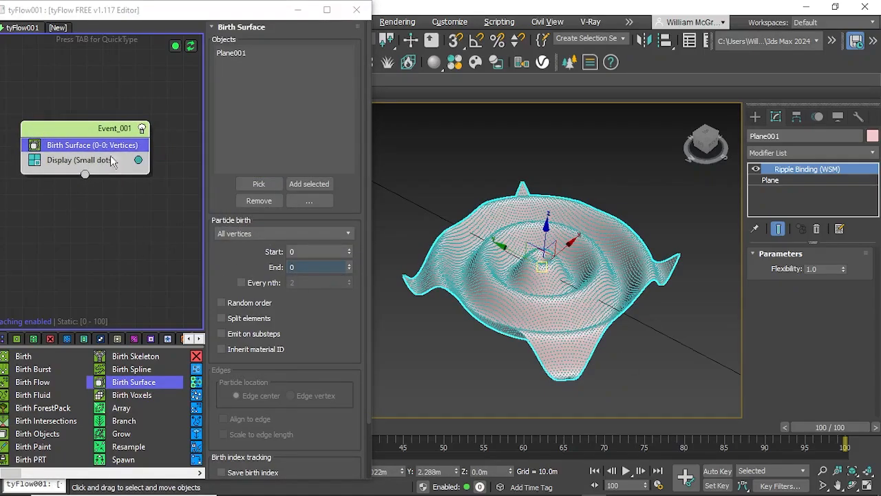
Step: Add a Shape operator after Birth Surface and set its mesh to the 3D Cube
key("Tab")
type("Shape")
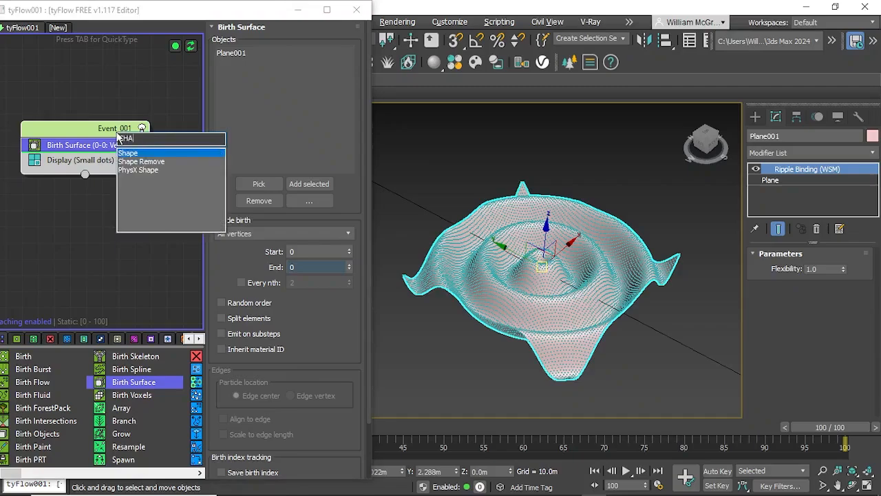
key("Return")
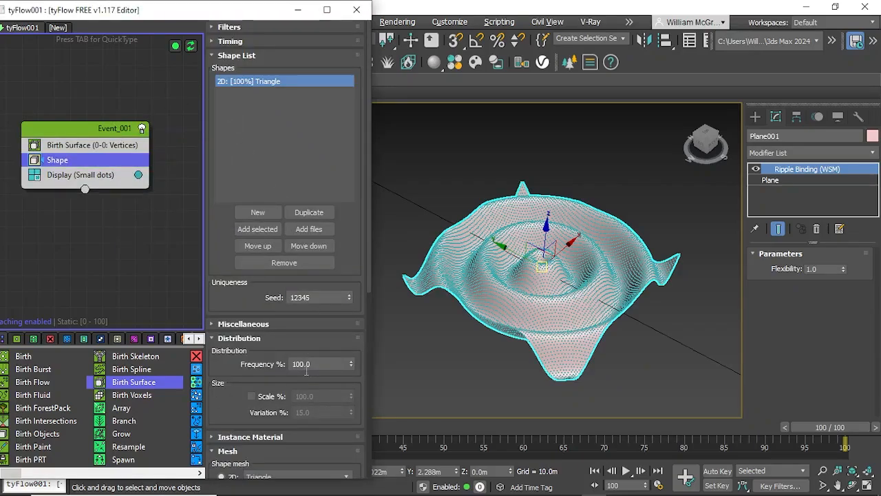
scroll(289, 275, "down", 2)
left_click(222, 416)
left_click(254, 418)
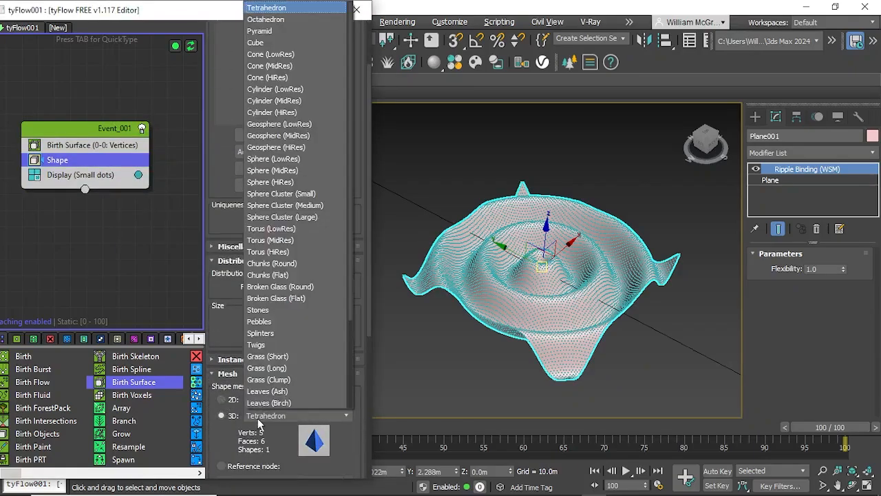
left_click(280, 45)
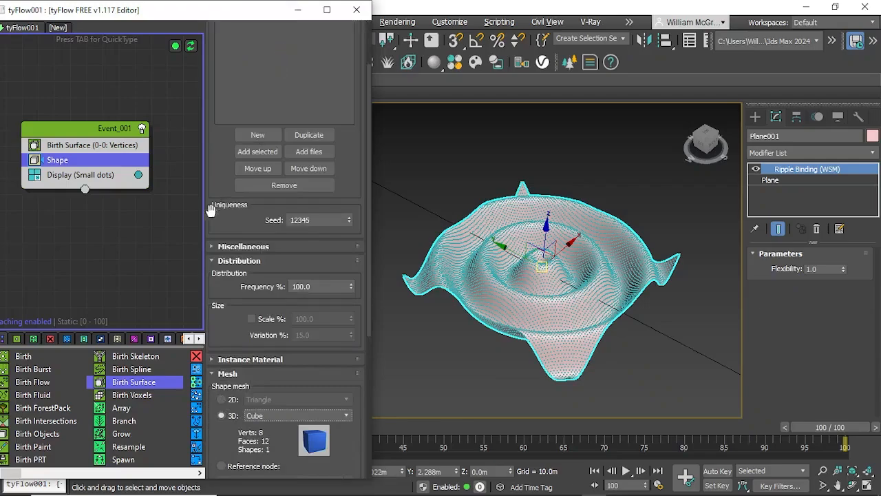
Step: Change the Display operator's mode to Geometry
left_click(110, 177)
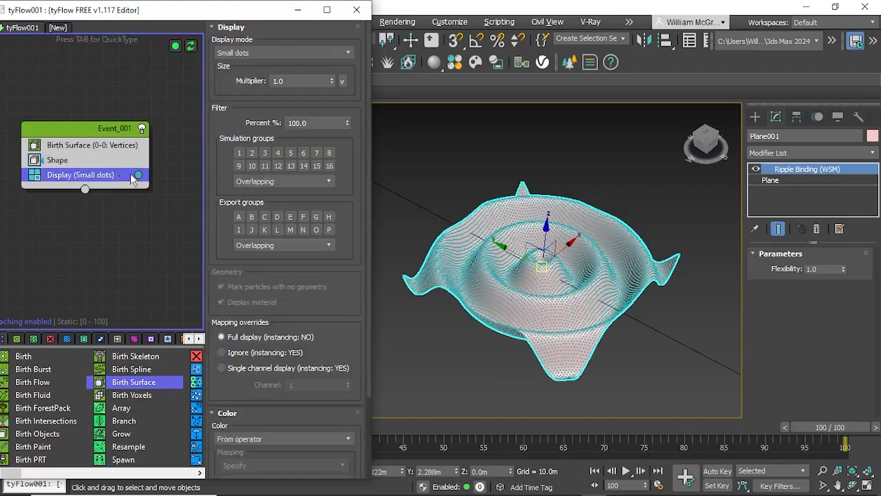
left_click(289, 55)
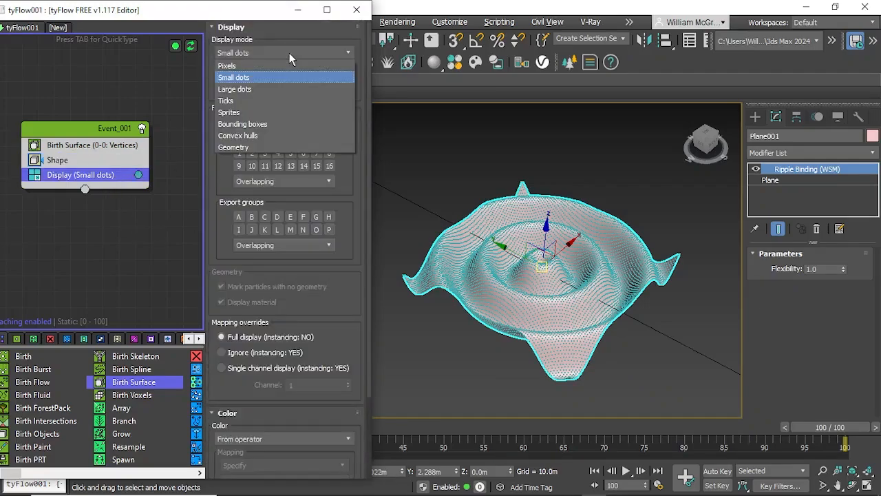
left_click(251, 148)
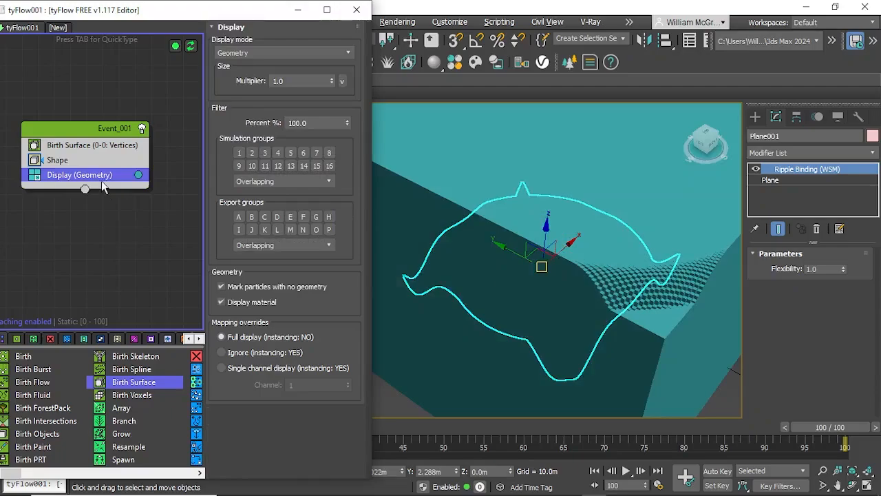
Step: Set the Shape operator's Frequency to 0.8%, then enable its Scale and set it to 0.8%
left_click(67, 165)
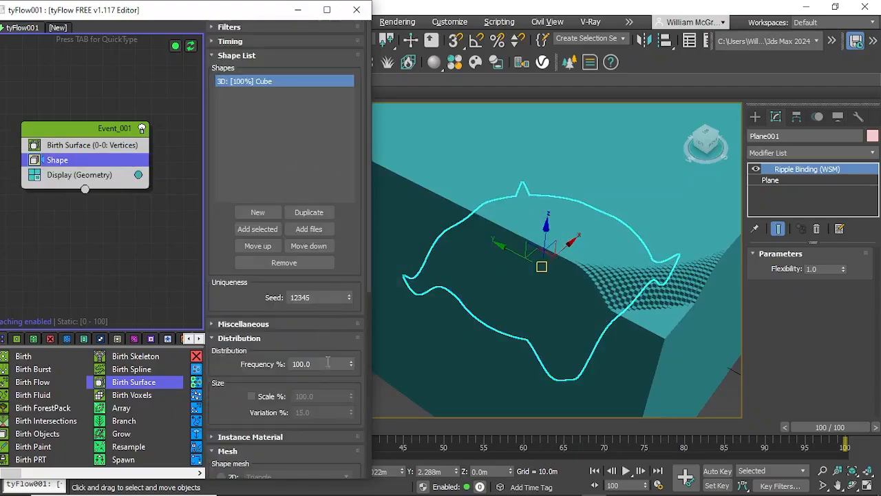
left_click(327, 364)
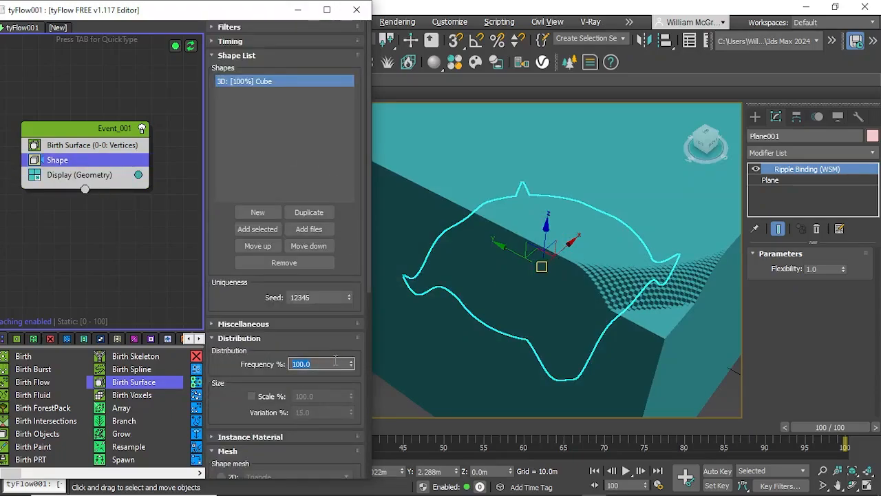
type("0")
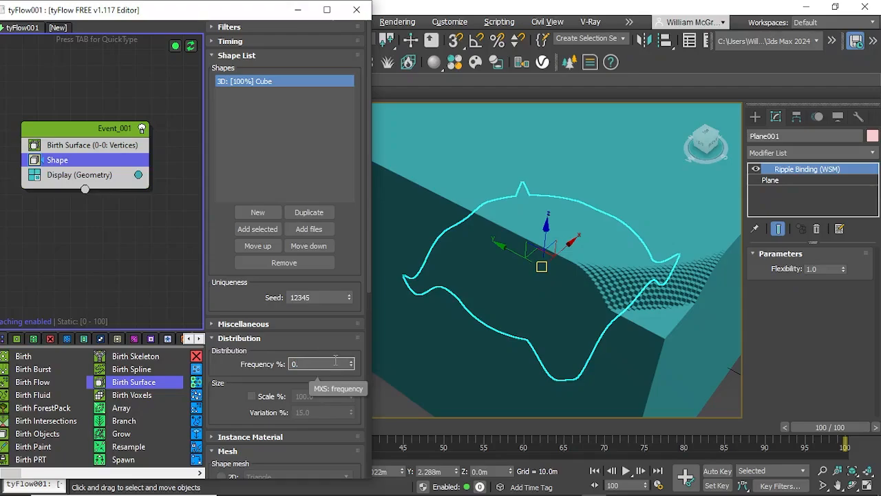
type(".8")
key("Return")
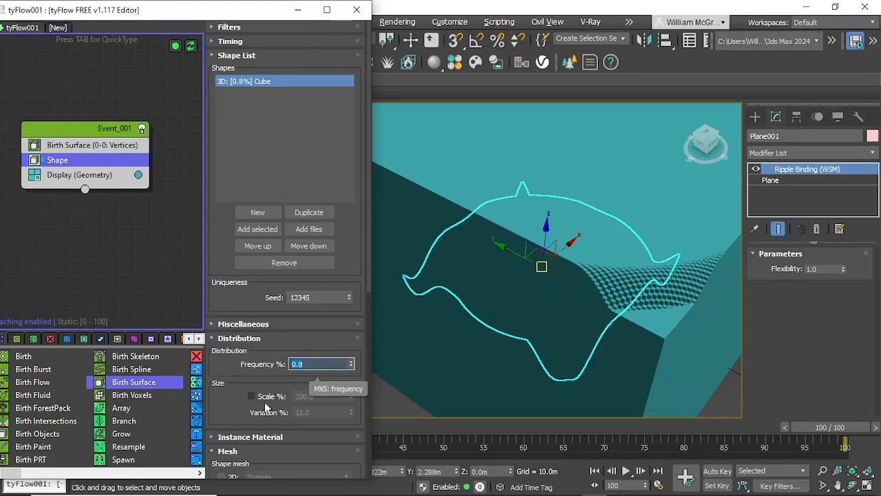
left_click(252, 396)
double_click(333, 400)
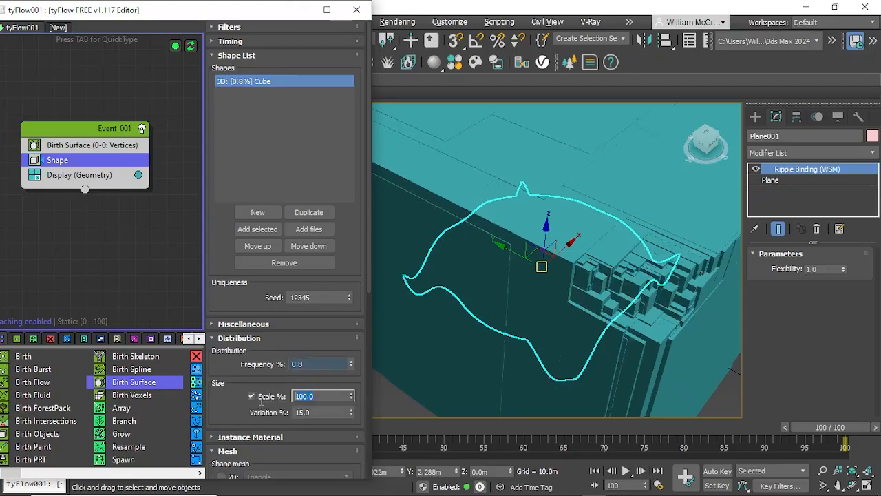
type("0.8")
key("Return")
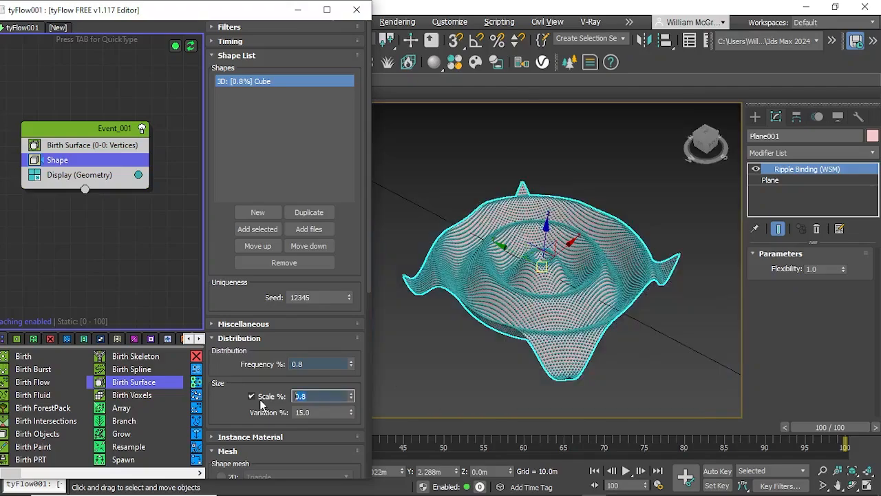
Step: Inspect the cube particles on the rippled surface up close and deselect the plane
scroll(520, 313, "up", 3)
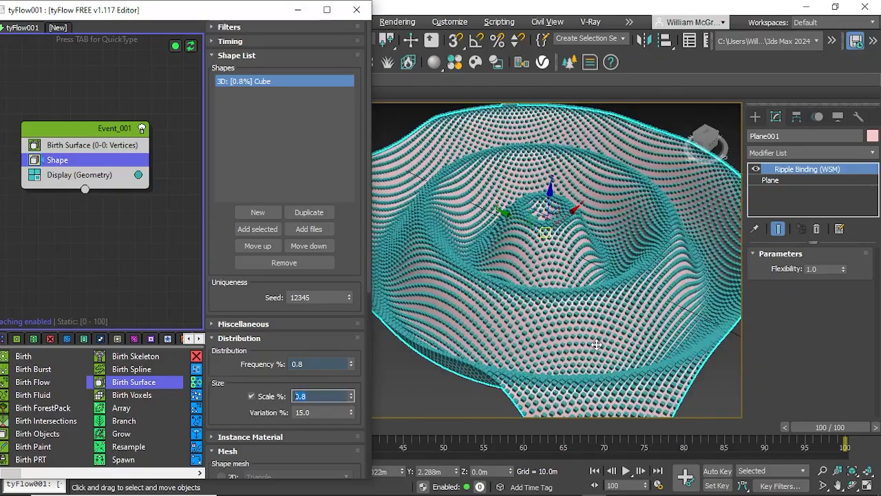
middle_click_drag(575, 238, 549, 281, "alt")
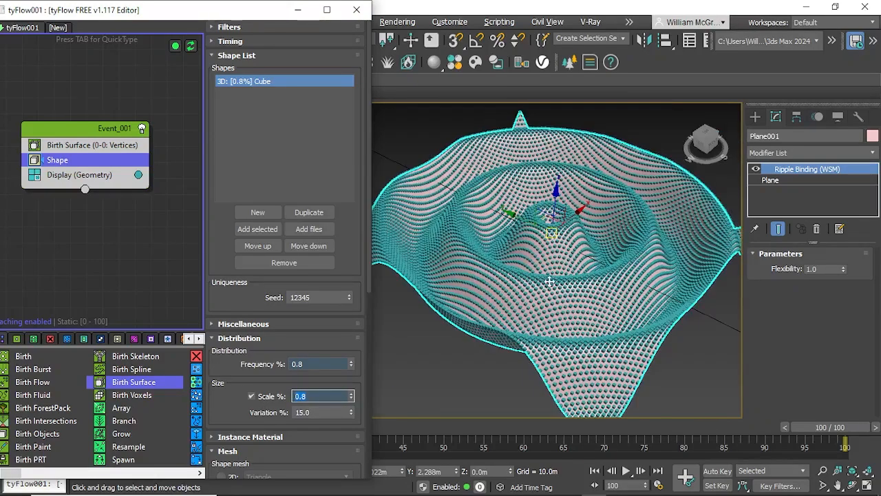
scroll(480, 359, "down", 2)
left_click(475, 367)
scroll(510, 320, "up", 2)
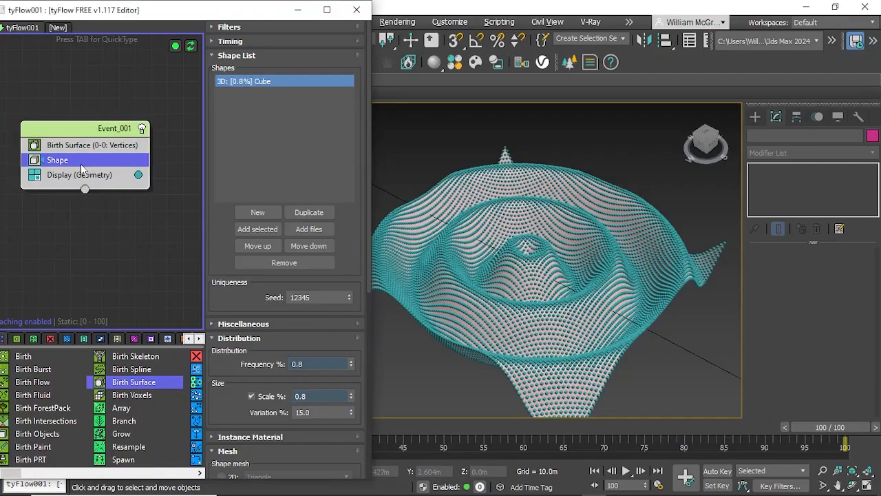
Step: Add an Object Bind operator below Shape and pick the rippled plane as its bind object
key("Tab")
type("obje")
key("Return")
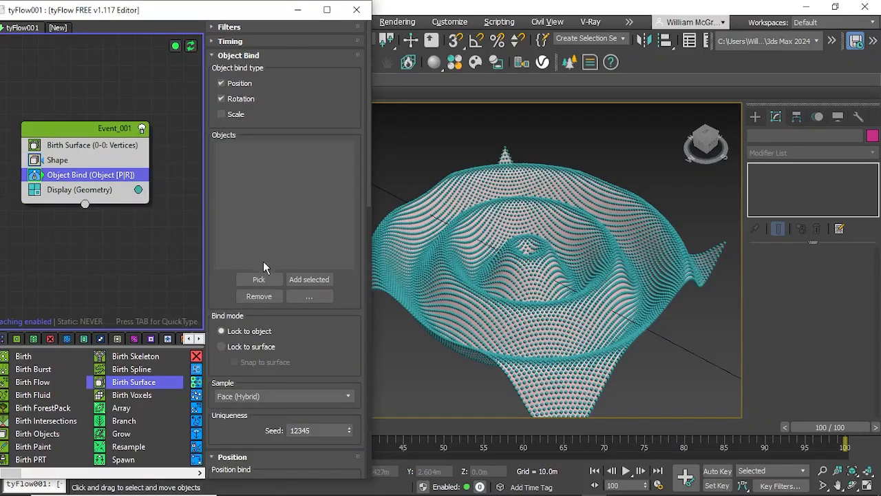
left_click(261, 278)
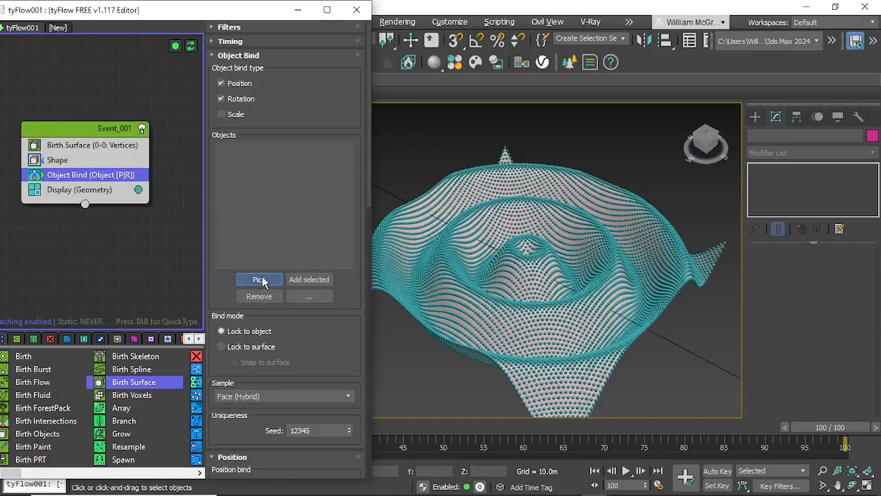
left_click(505, 310)
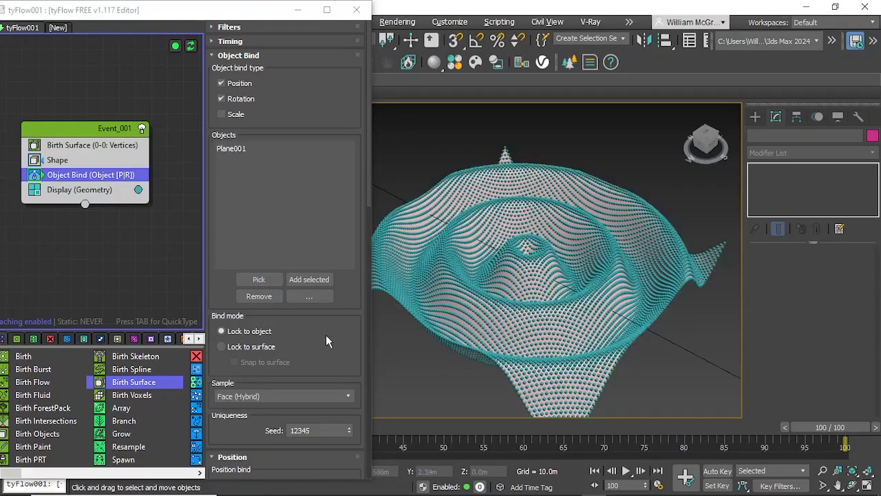
Step: Set the Object Bind mode to Lock to surface and enable Snap to surface
left_click(222, 346)
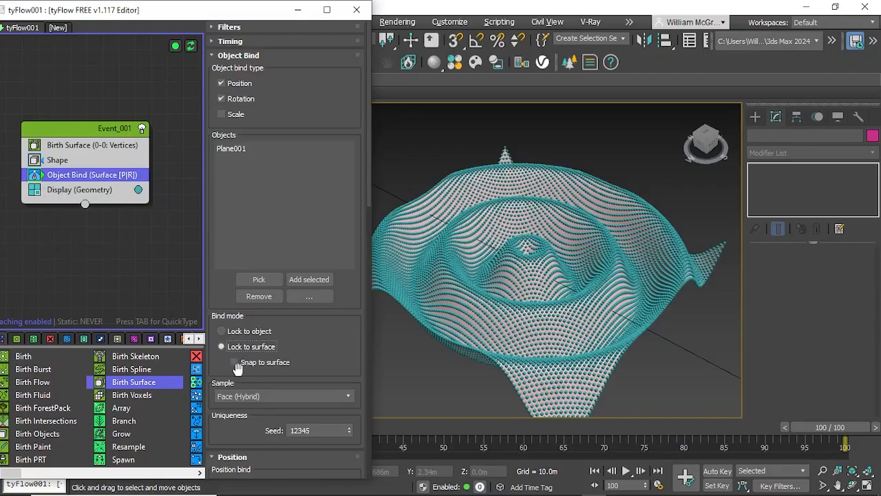
left_click(234, 363)
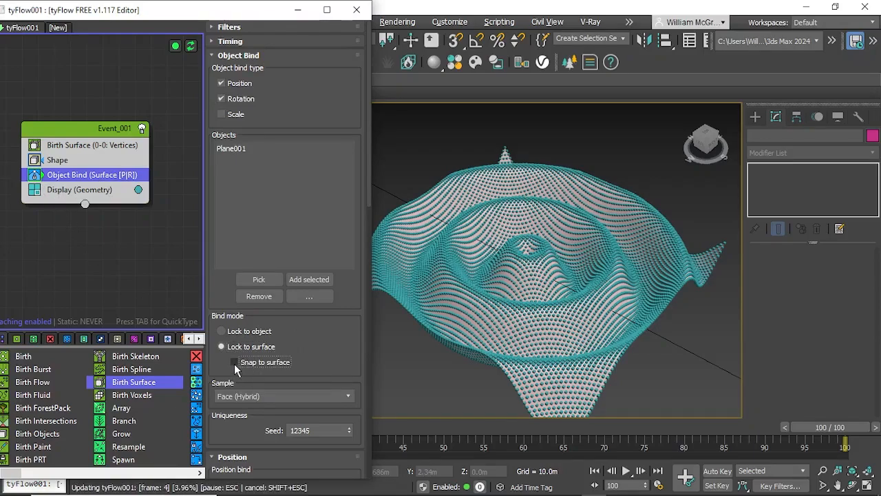
left_click(234, 363)
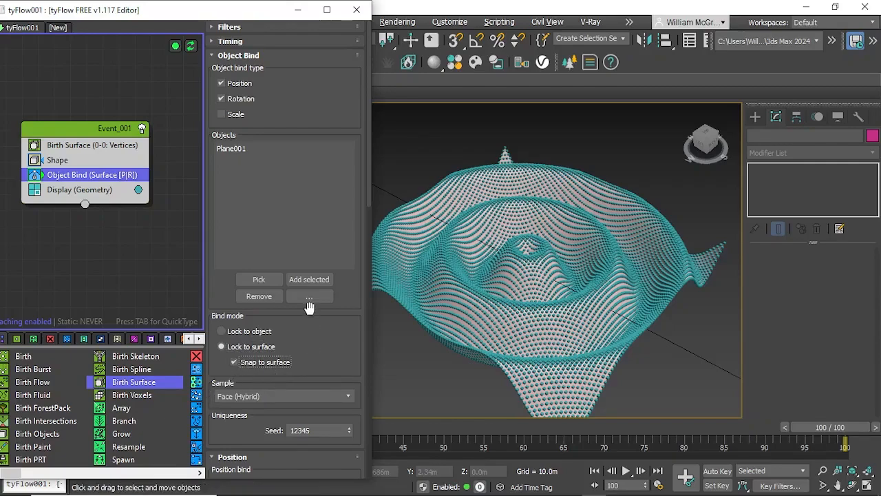
Step: Add a Scale operator to the event between Object Bind and Display
left_click(114, 133)
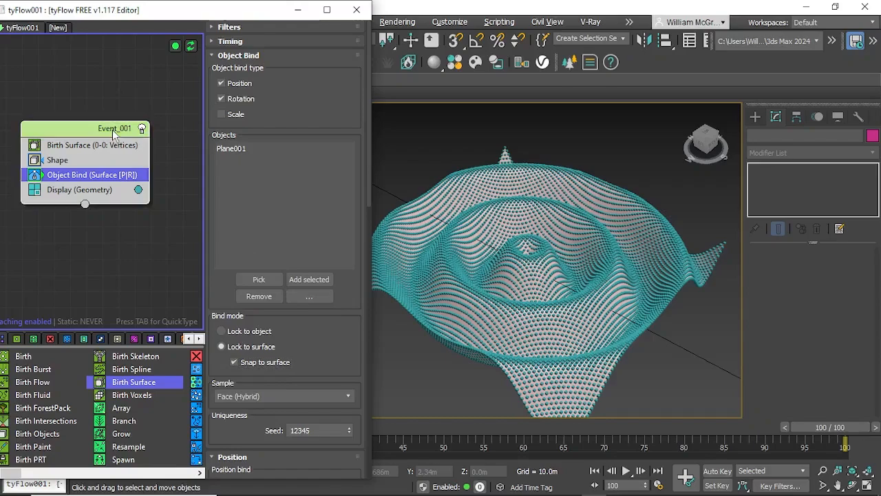
key("Tab")
type("sca")
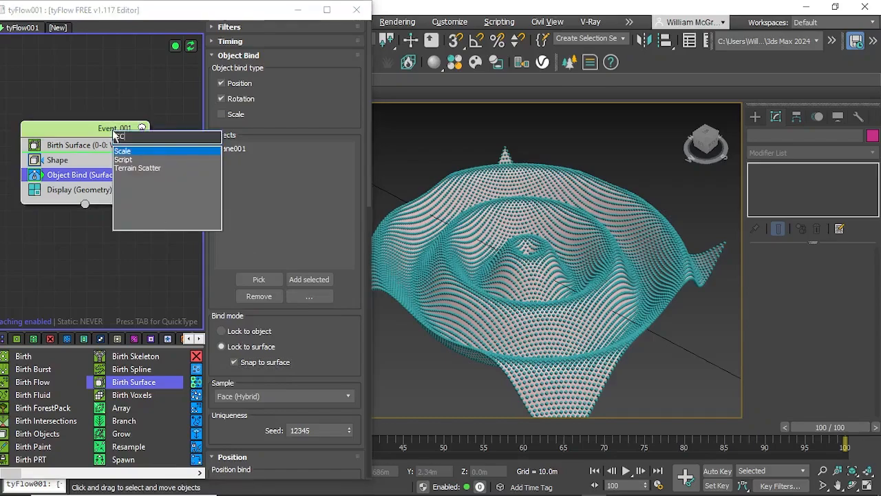
key("Return")
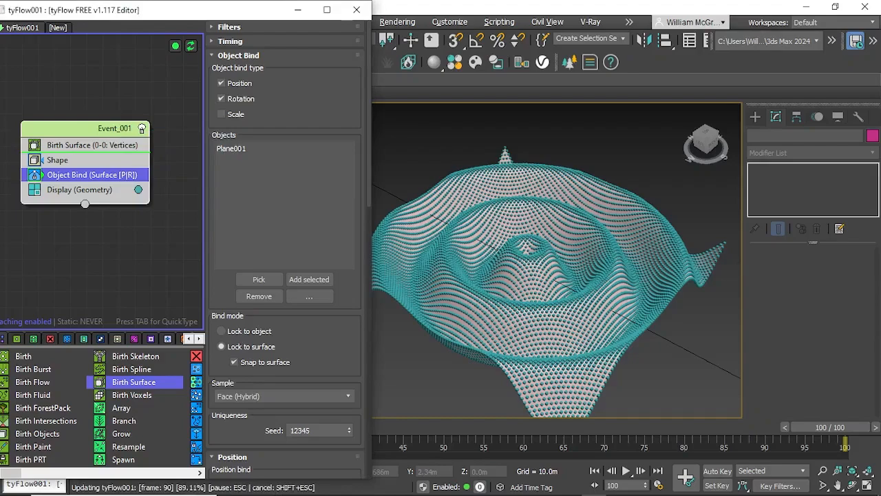
left_click_drag(98, 168, 183, 188)
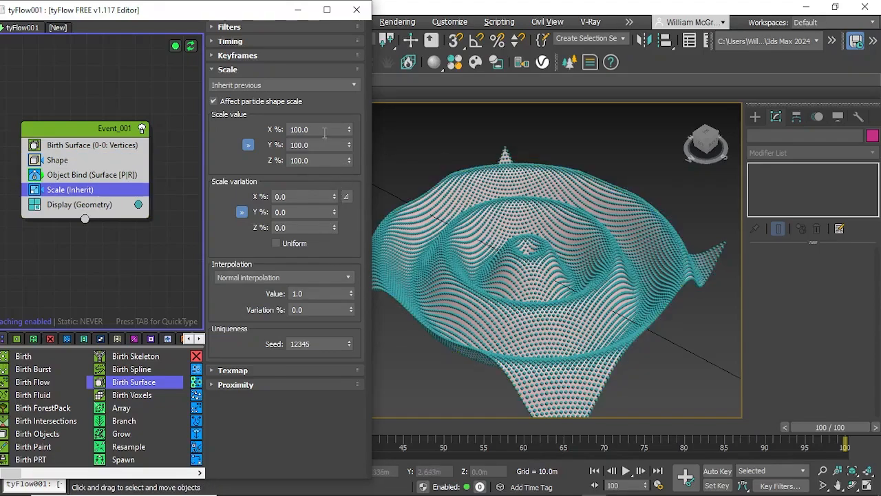
Step: Set the Scale operator's timing to Continuous and return to its scale value settings
double_click(322, 131)
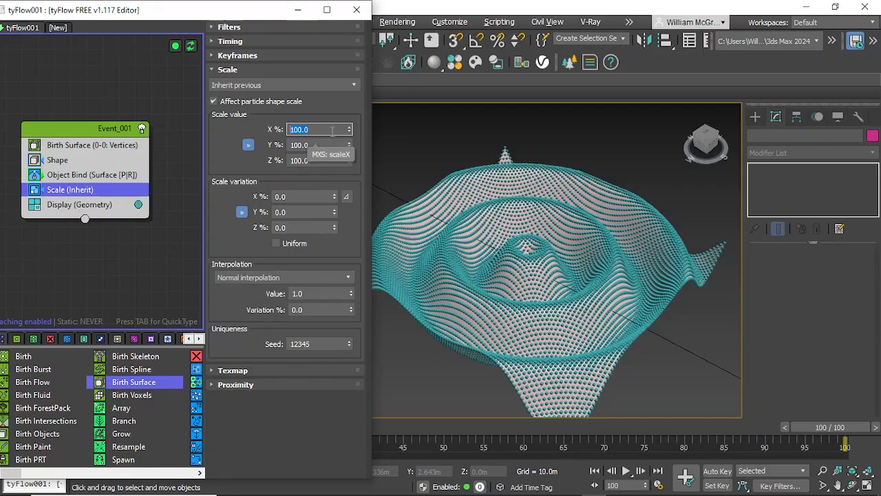
left_click(240, 42)
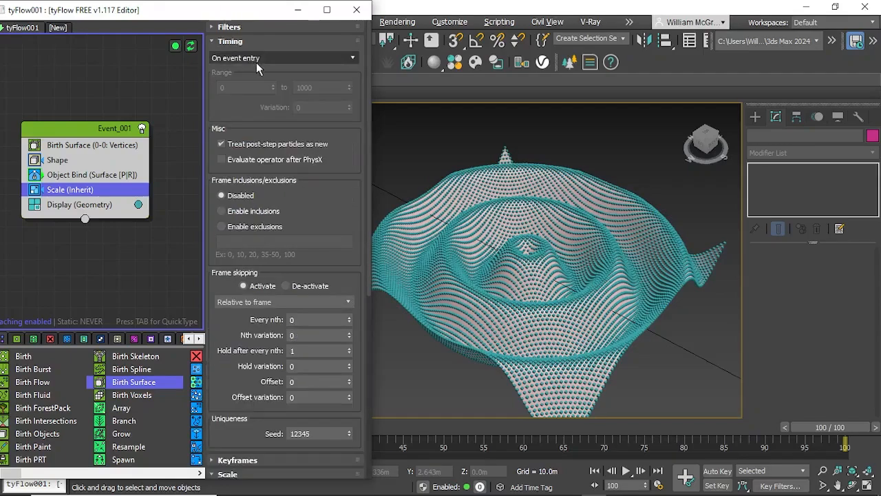
left_click(258, 59)
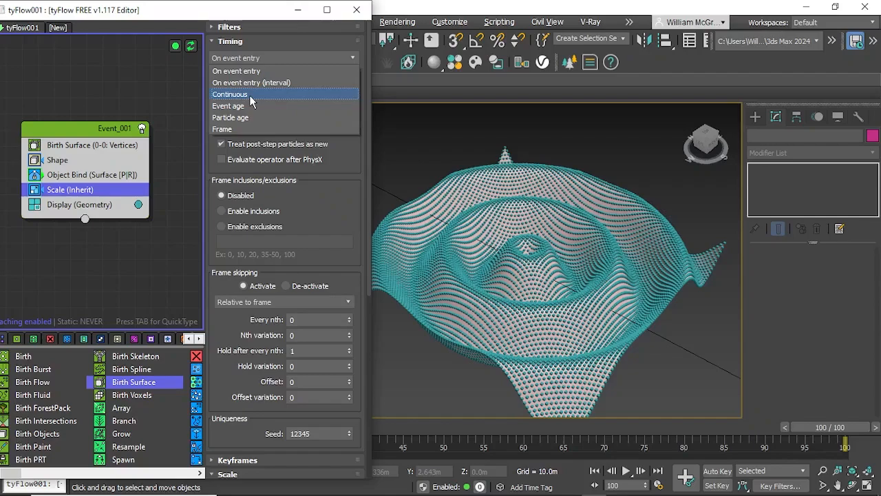
left_click(249, 96)
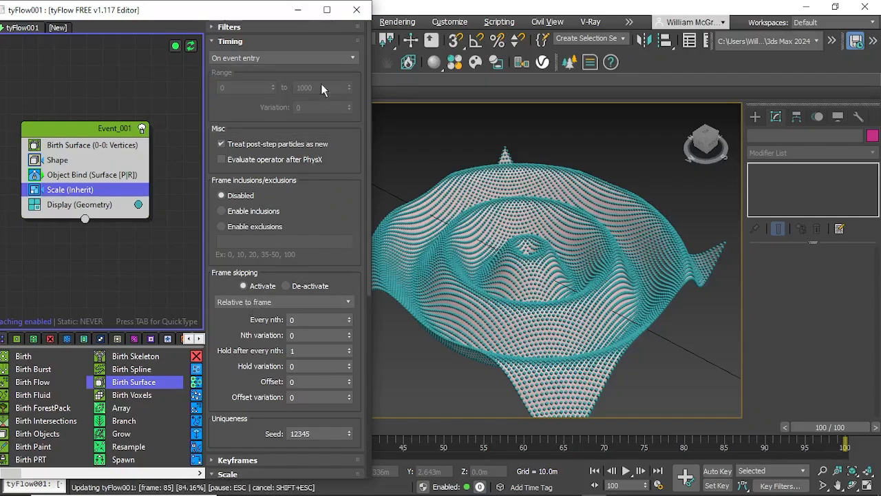
left_click(349, 58)
left_click(252, 94)
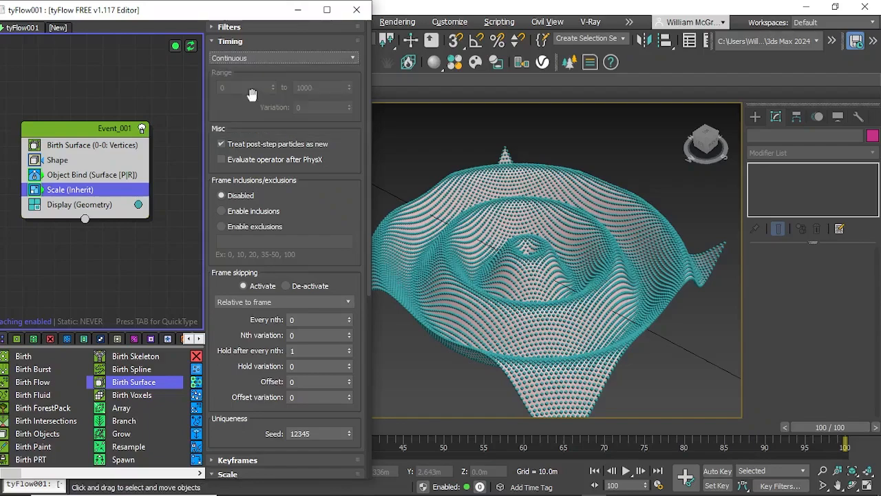
scroll(333, 263, "down", 3)
scroll(270, 406, "down", 2)
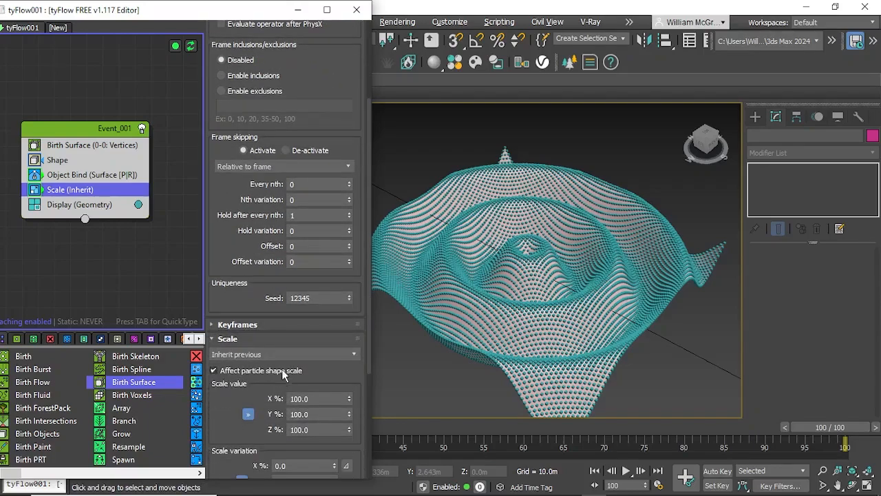
Step: Set the Scale operator to Absolute with X, Y and Z at 0.8 % and expand its Proximity settings
left_click(286, 355)
left_click(245, 372)
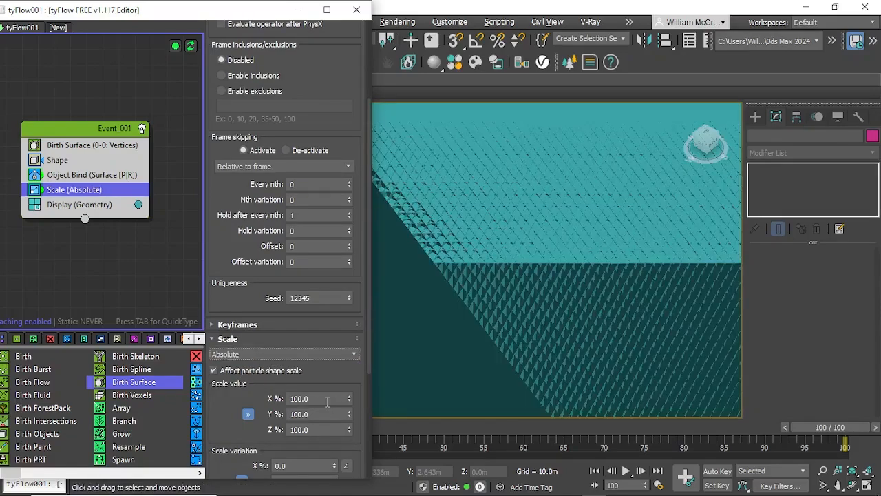
left_click(327, 399)
type("0.")
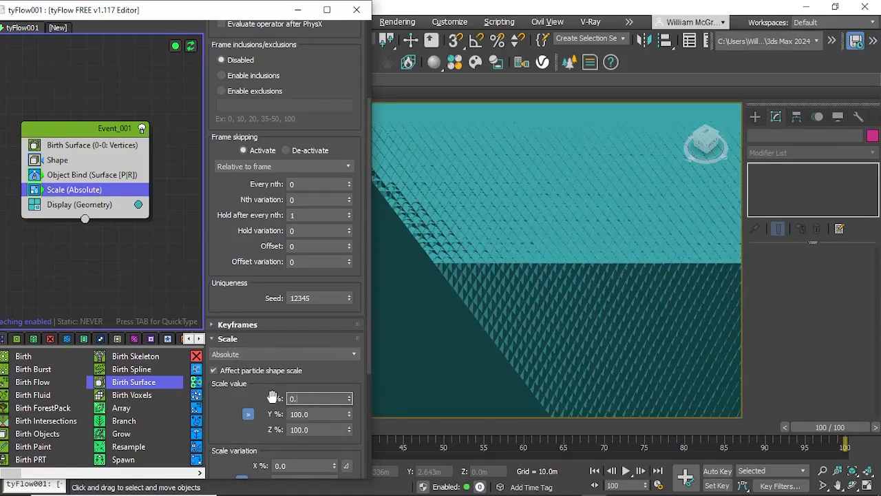
type("8")
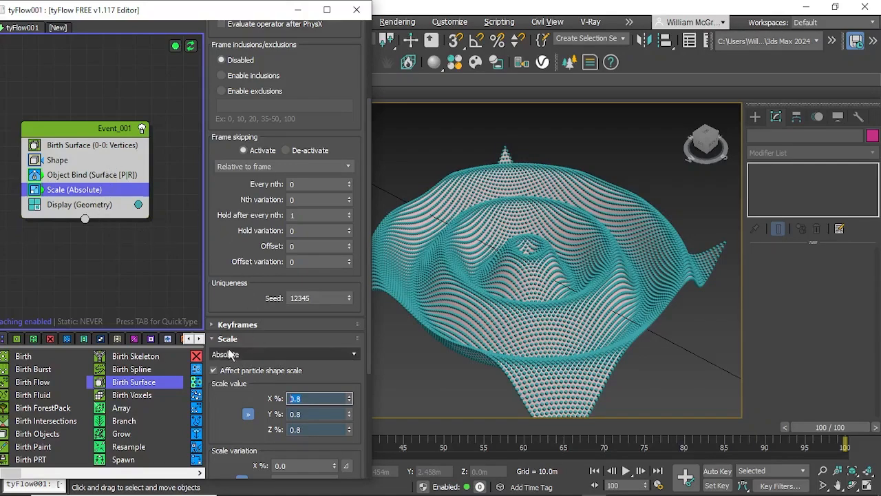
scroll(223, 364, "down", 2)
scroll(223, 363, "down", 4)
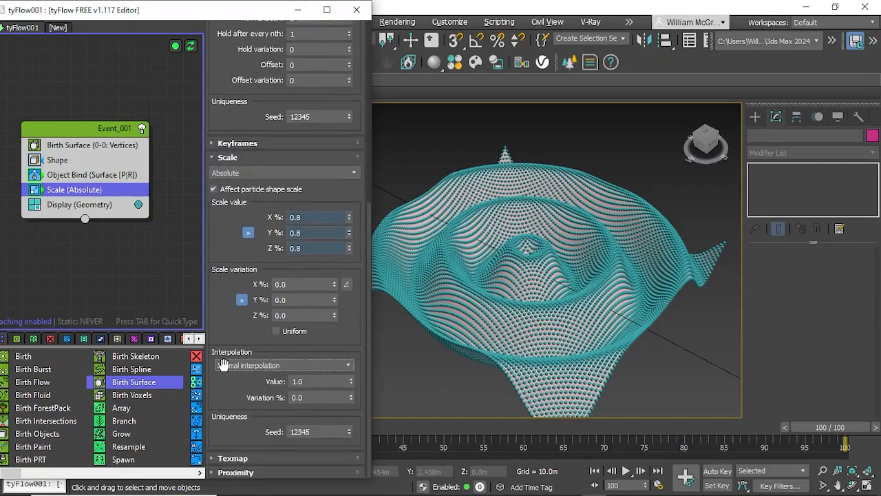
left_click(219, 473)
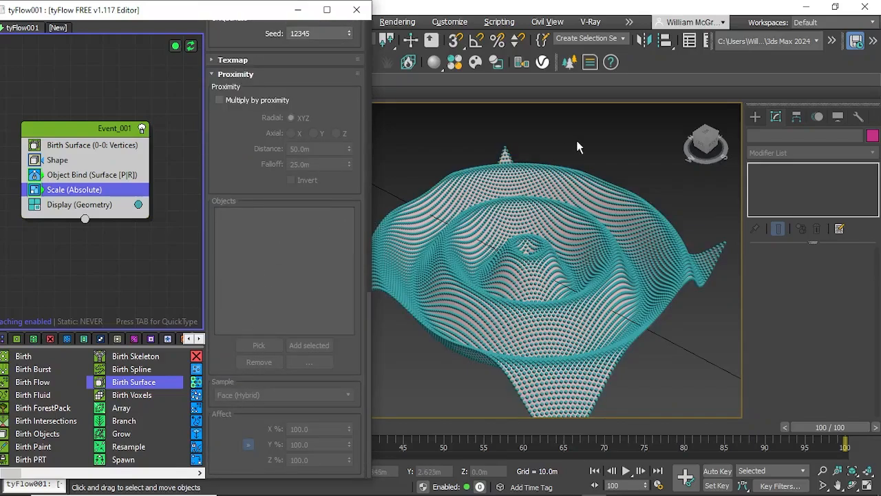
Step: Create a box covering the whole rippled plane in the top view, about 1.065 m long and 1.027 m wide
left_click(755, 117)
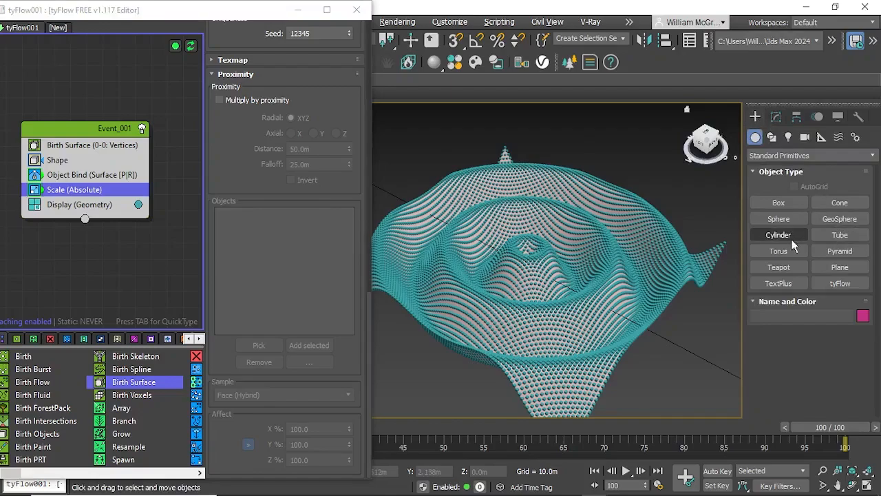
left_click(785, 207)
middle_click_drag(622, 141, 657, 200, "alt")
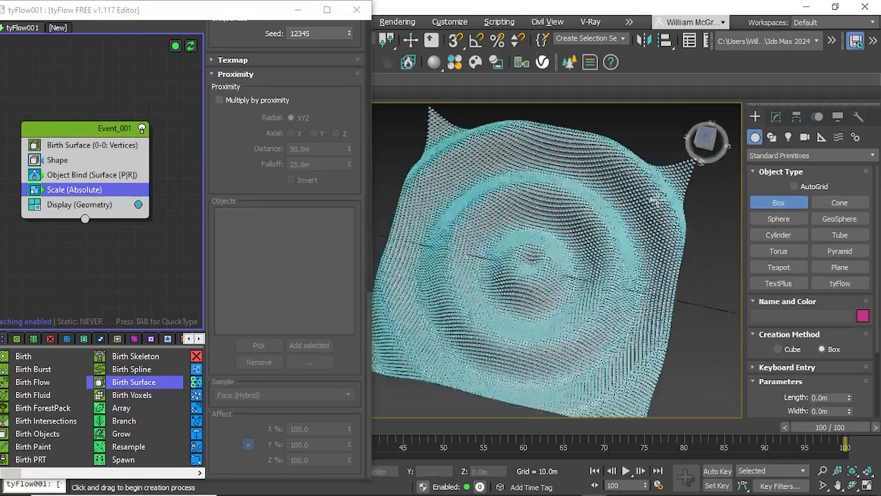
left_click(706, 138)
scroll(671, 156, "down", 3)
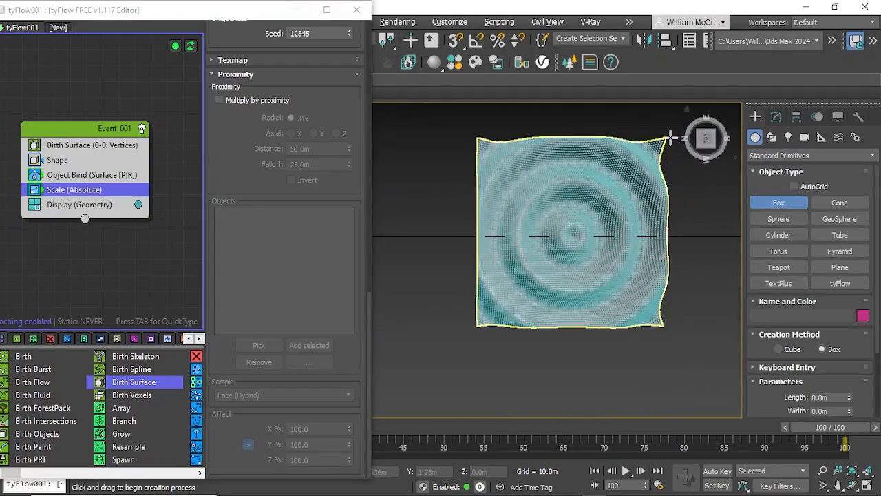
left_click_drag(671, 138, 471, 329)
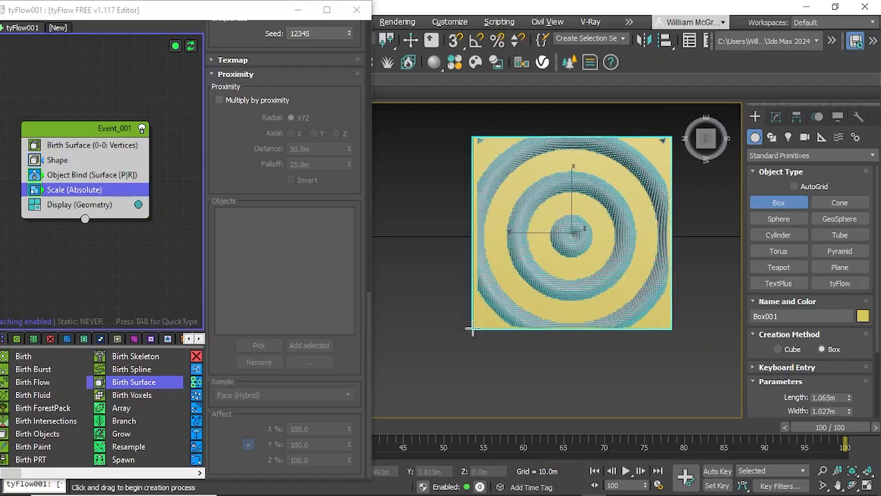
left_click(540, 306)
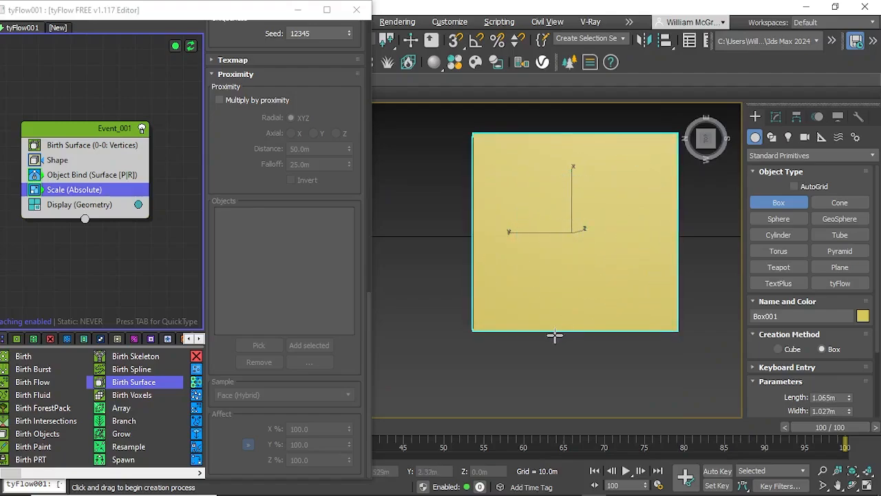
Step: Raise the box vertically to about Z 0.086 m so it sits just above the rippled plane
middle_click_drag(555, 335, 603, 237, "alt")
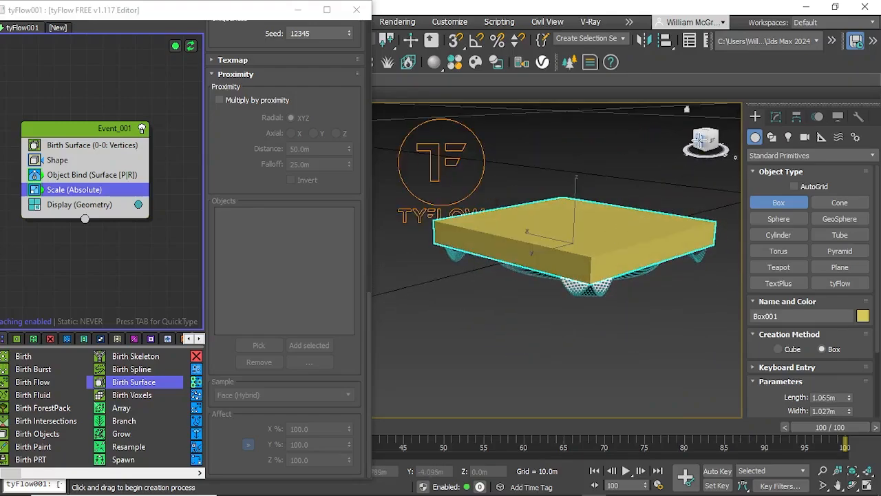
left_click(700, 141)
left_click_drag(268, 14, 111, 16)
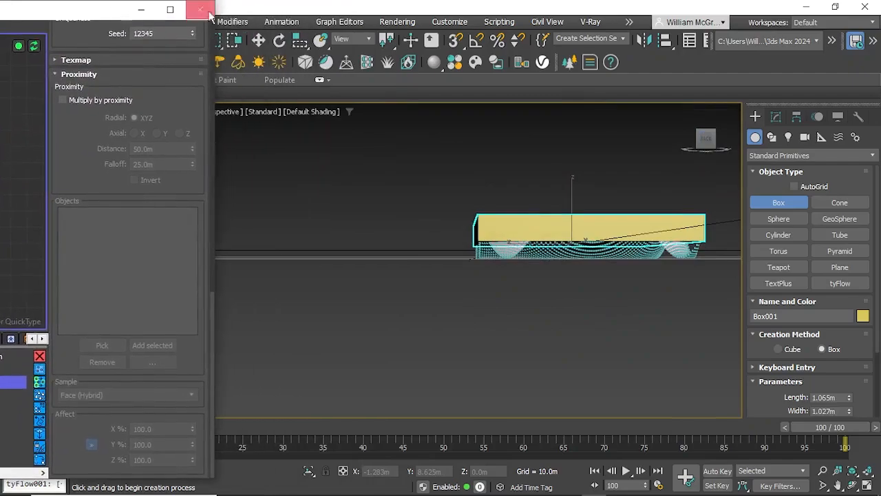
left_click(260, 42)
middle_click_drag(602, 241, 585, 253, "alt")
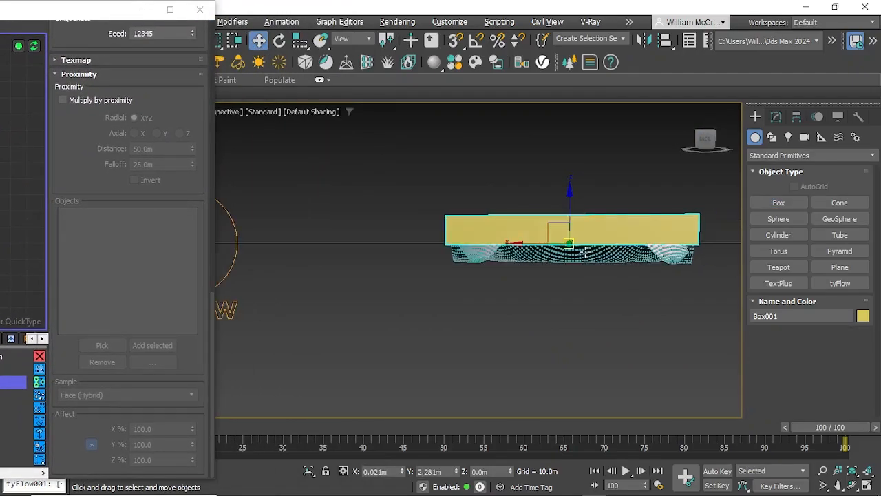
scroll(635, 202, "up", 3)
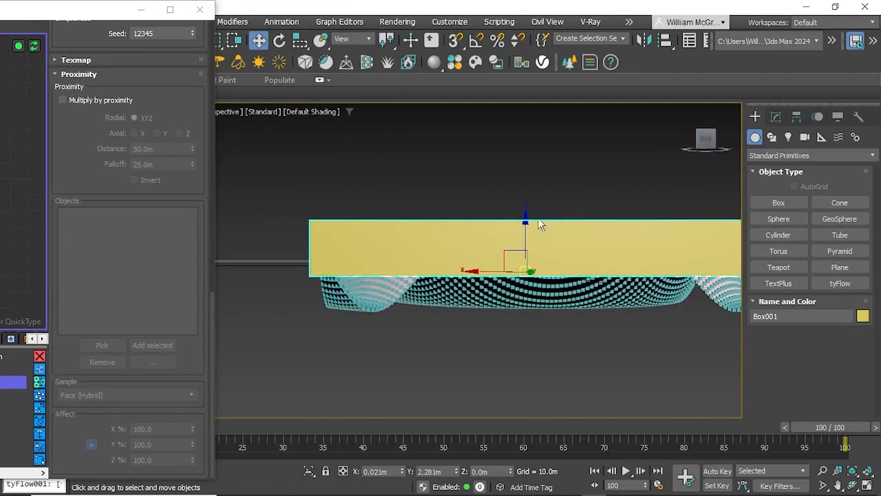
left_click_drag(526, 213, 552, 189)
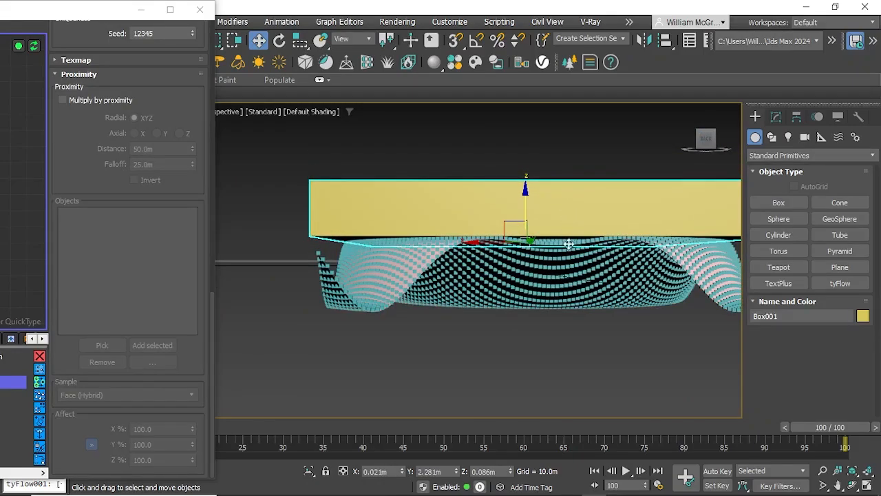
Step: Enable Multiply by proximity on the Scale operator and pick the box as its proximity object
middle_click_drag(568, 243, 488, 302, "alt")
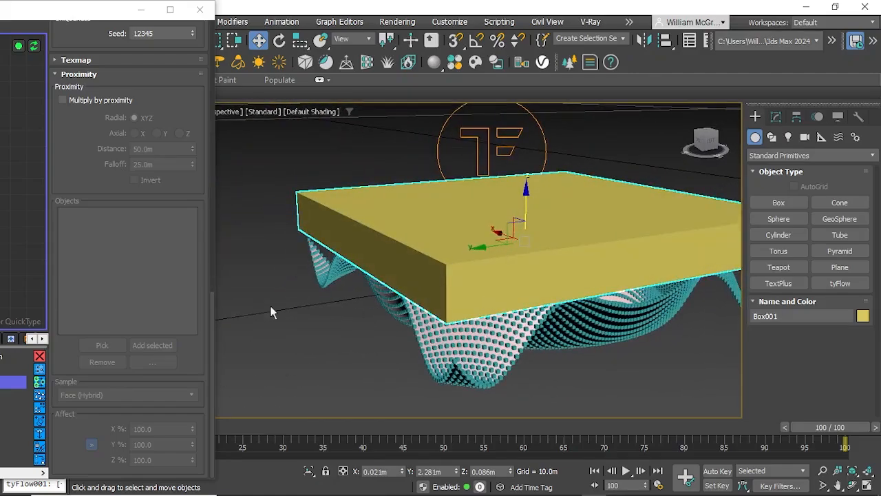
left_click_drag(75, 8, 221, 12)
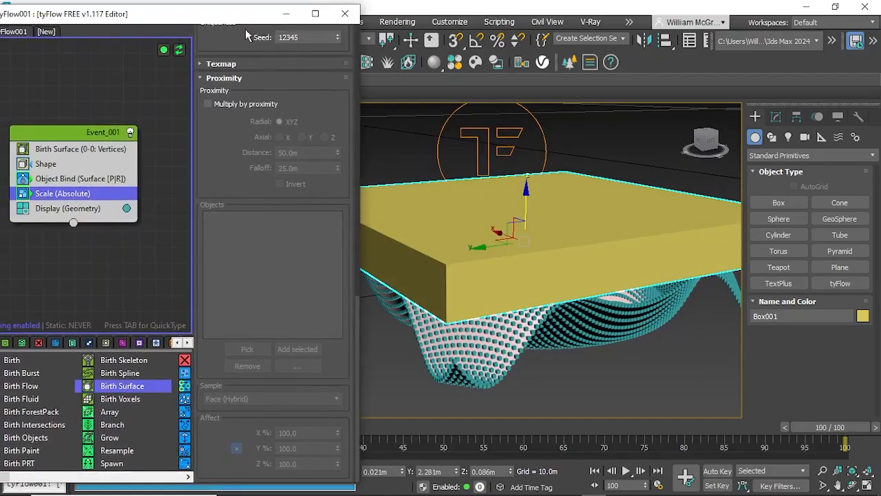
left_click(606, 390)
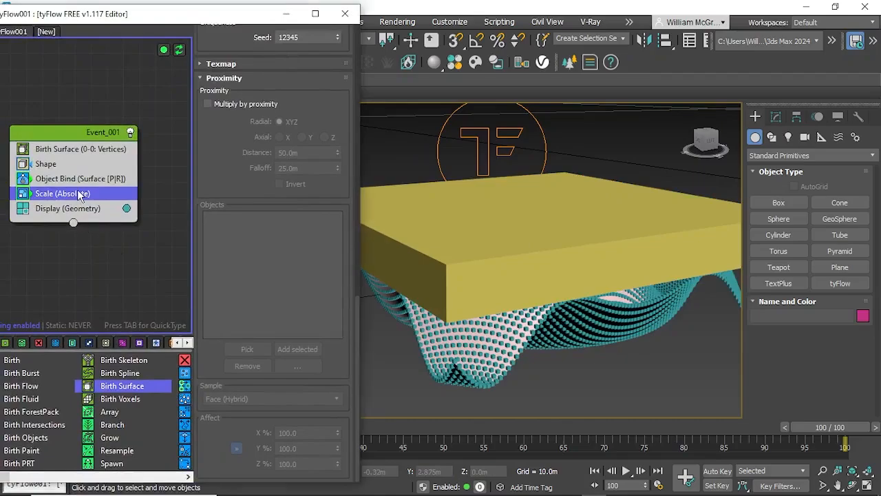
left_click(216, 106)
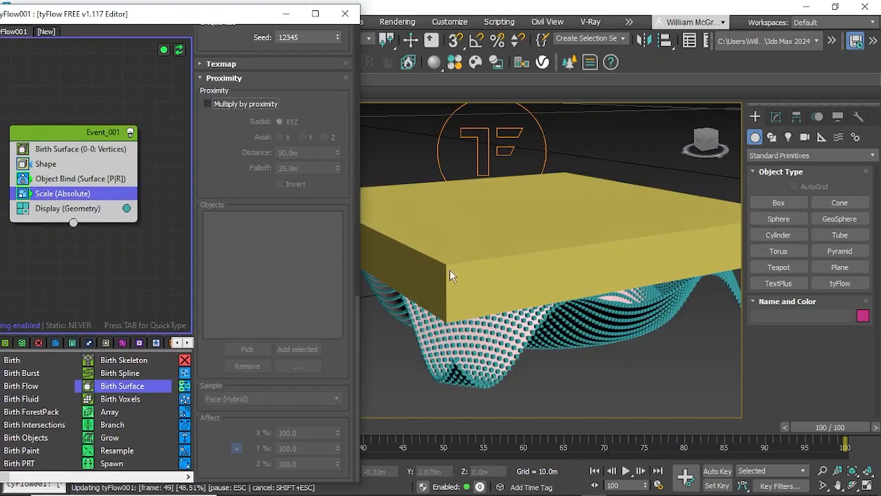
left_click(208, 104)
left_click(248, 349)
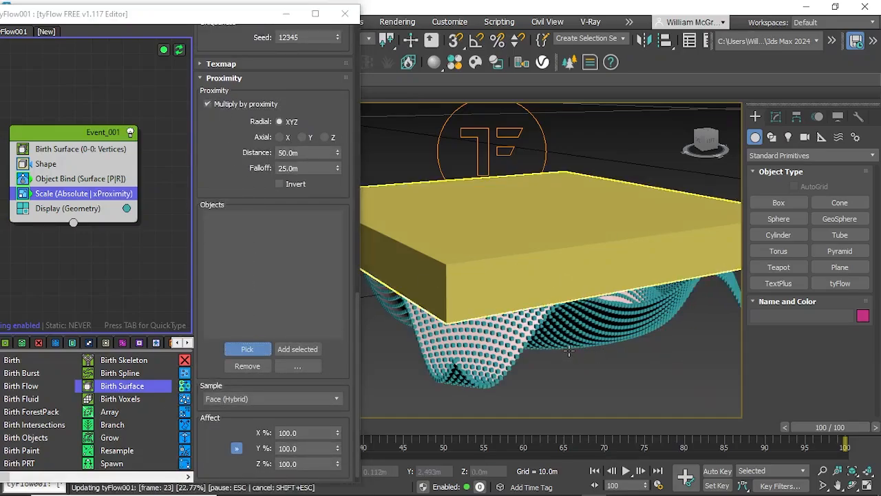
left_click(501, 337)
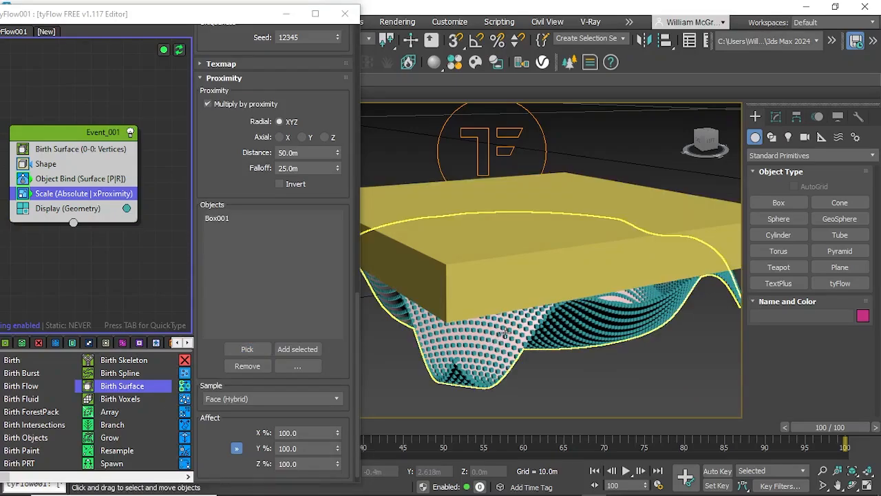
Step: Set the proximity Distance to 0.2 m and the Falloff to 0.15 m
left_click(309, 153)
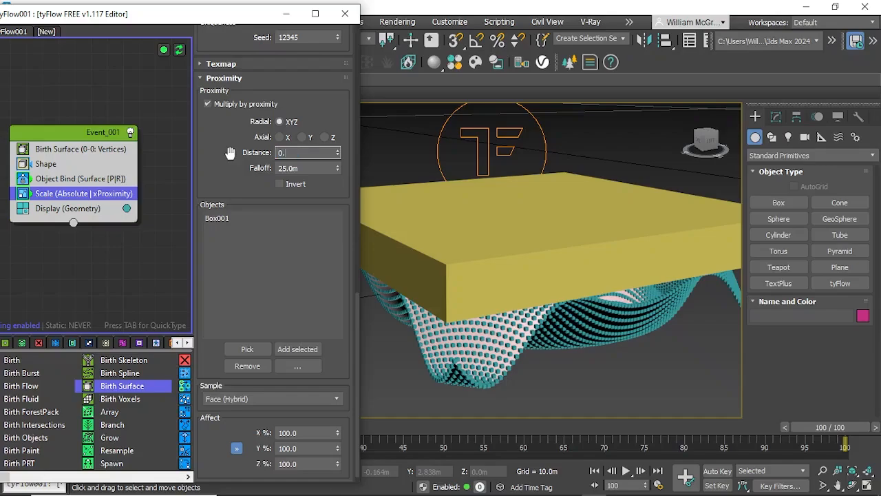
key("Return")
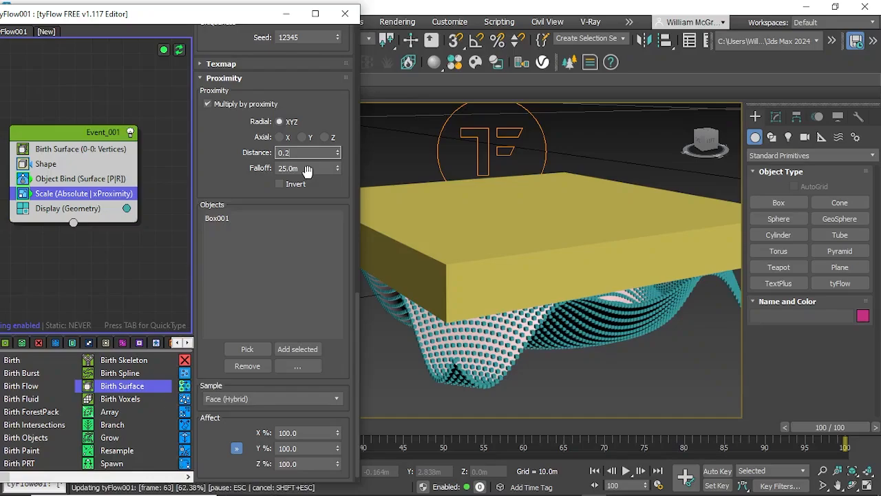
left_click(308, 168)
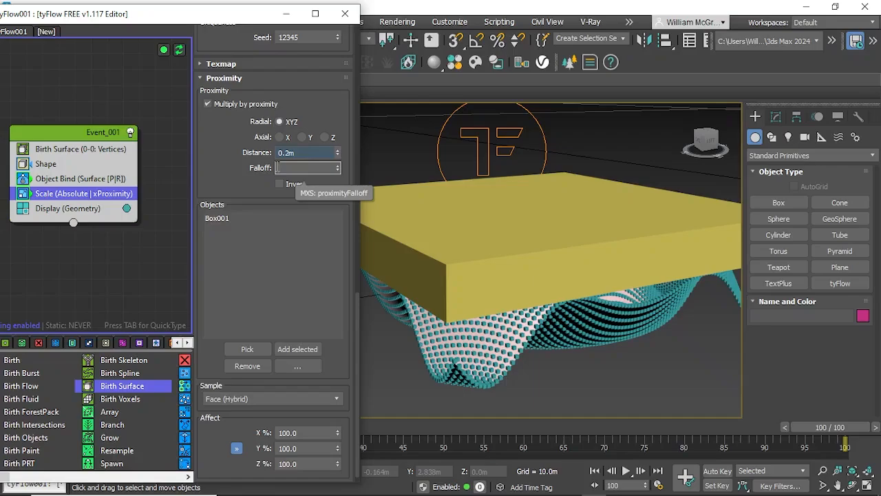
type(".15")
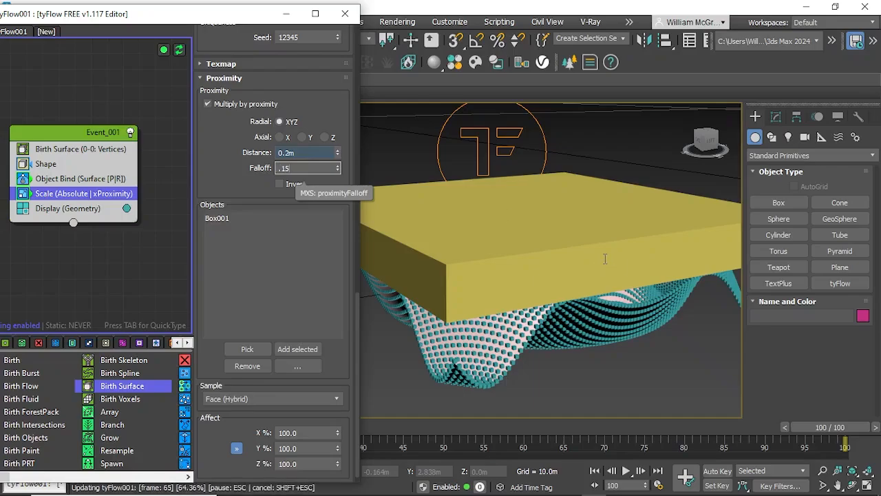
key("Return")
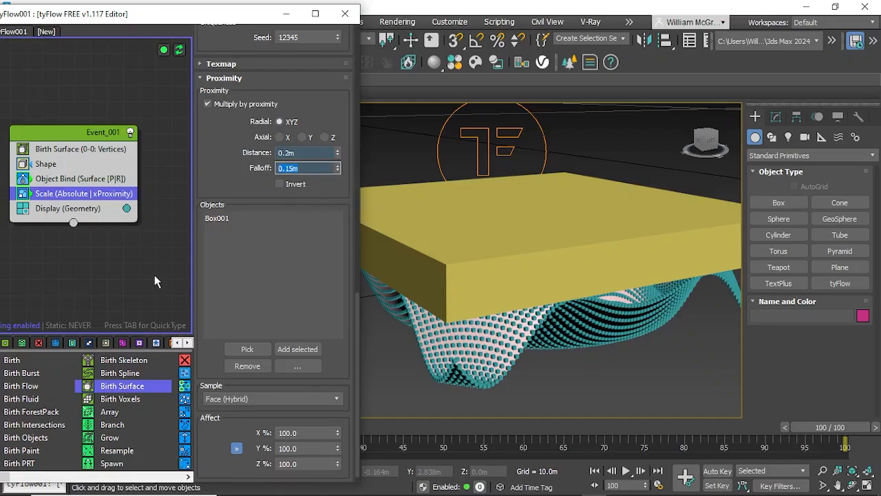
Step: Hide the box above the rippled plane
left_click(154, 275)
left_click(525, 280)
right_click(525, 279)
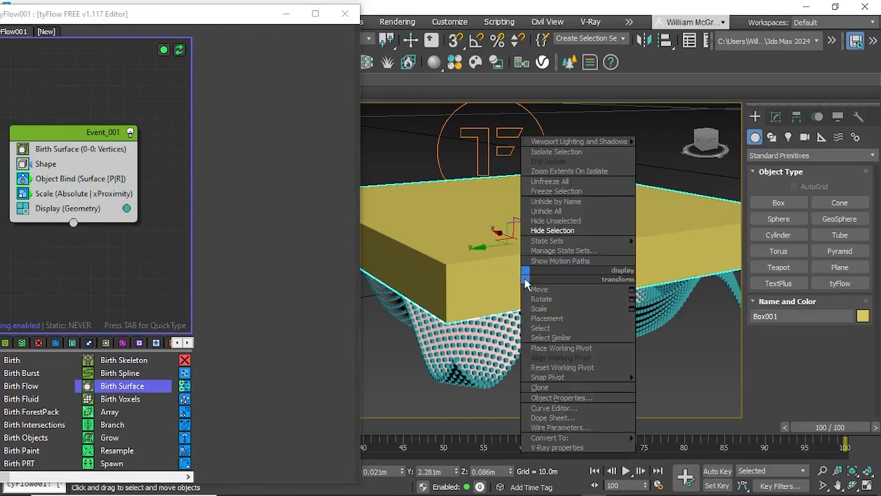
left_click(568, 229)
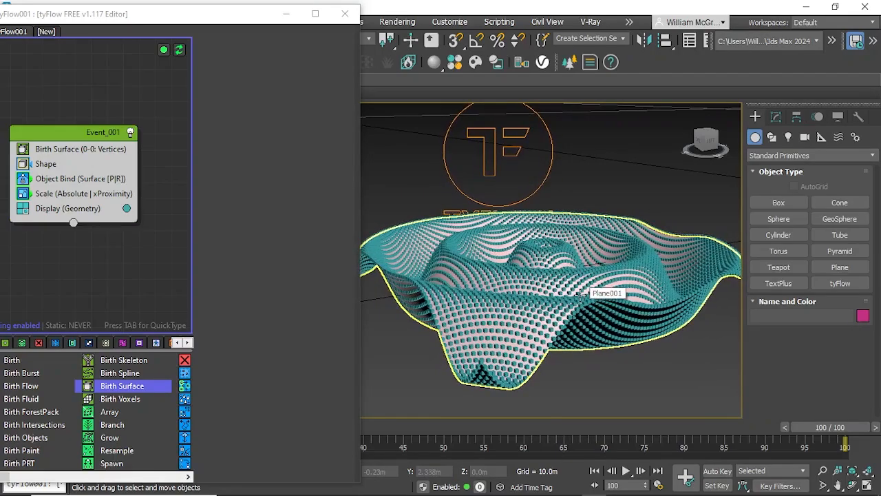
Step: Minimize the tyFlow editor and scrub the timeline to frame 50 and back to frame 100 to examine the particle scaling
left_click_drag(821, 427, 441, 427)
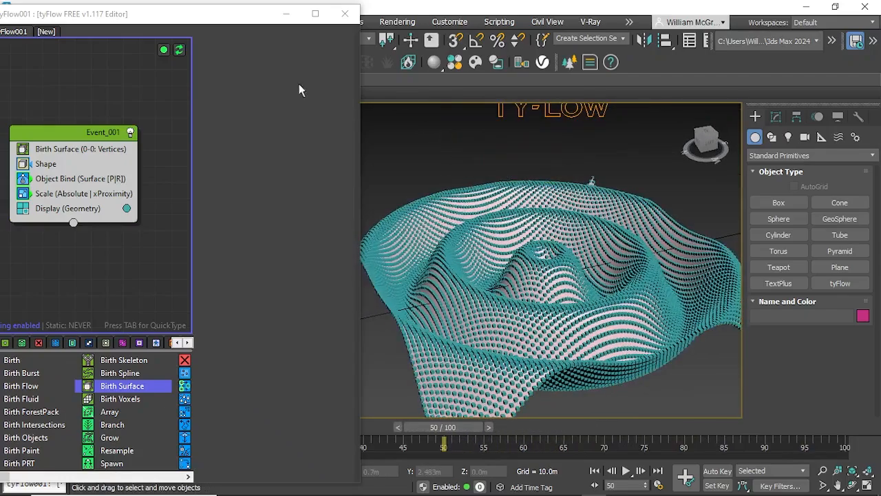
left_click(286, 14)
middle_click_drag(637, 327, 513, 259, "alt")
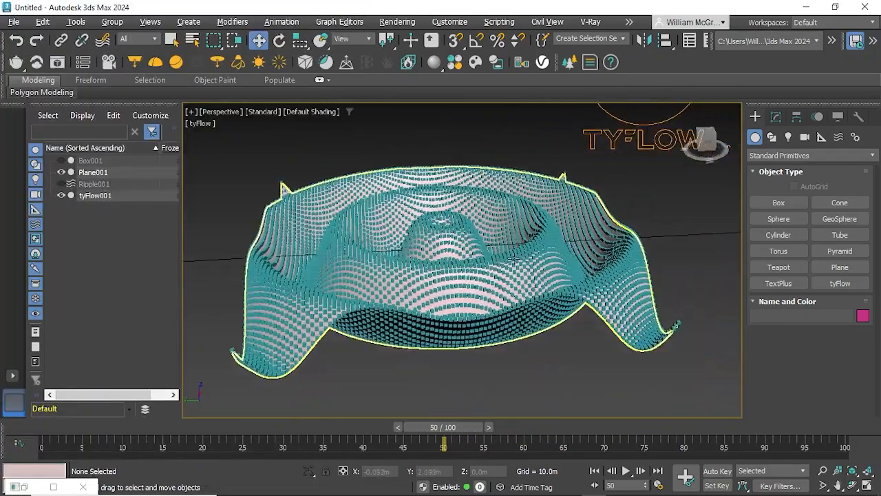
left_click_drag(464, 432, 844, 427)
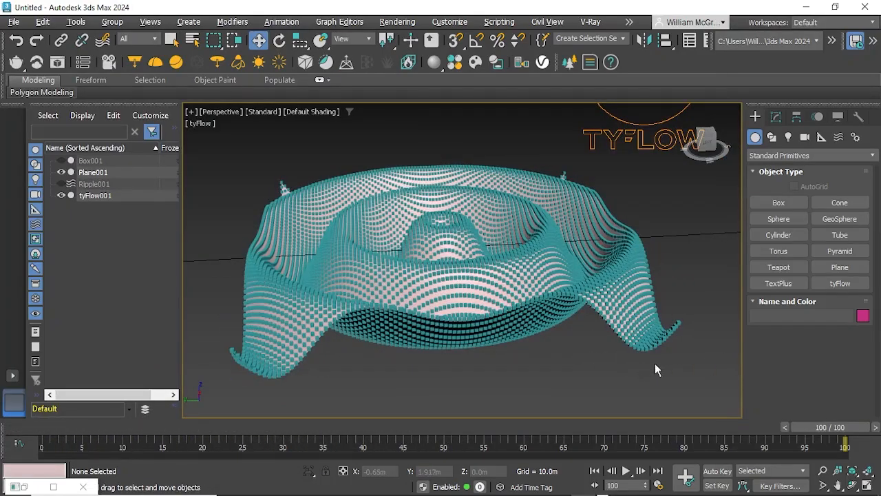